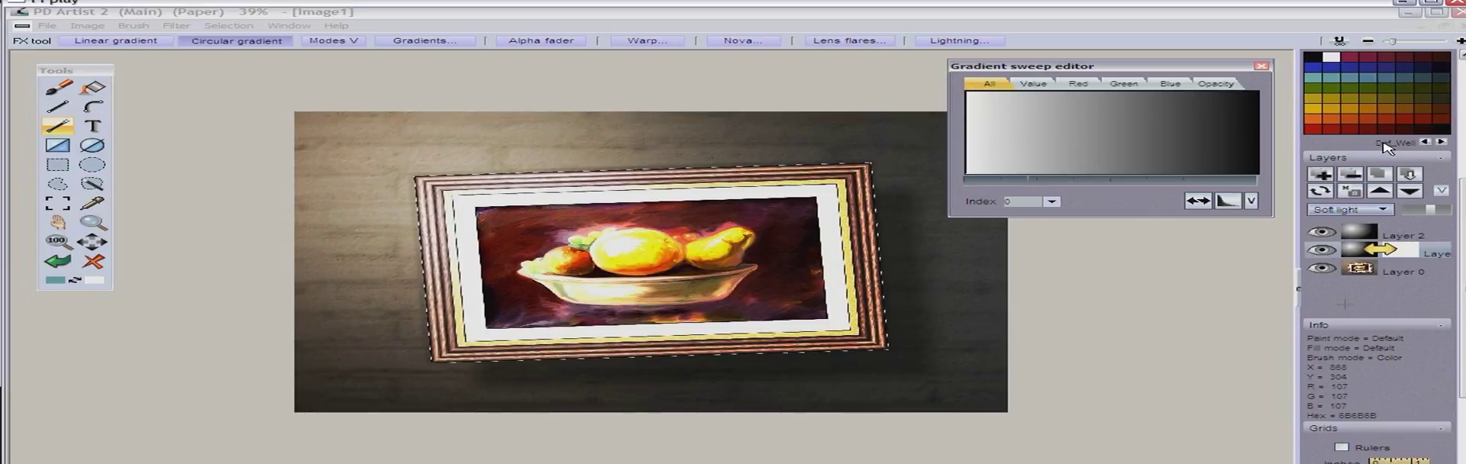
scroll(1173, 353, "up", 3)
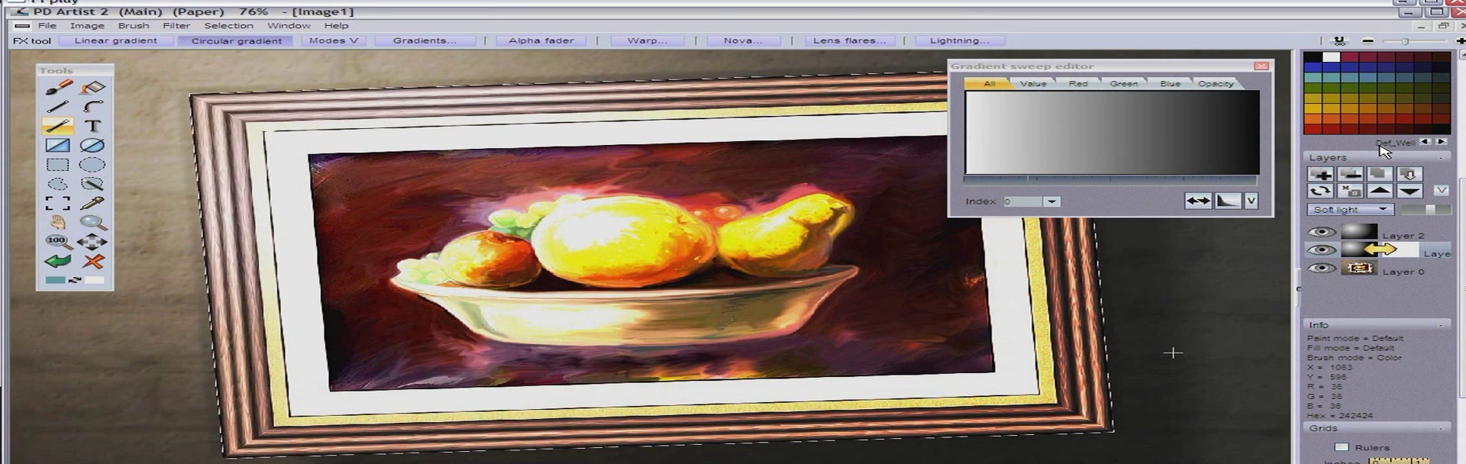
scroll(1173, 353, "down", 4)
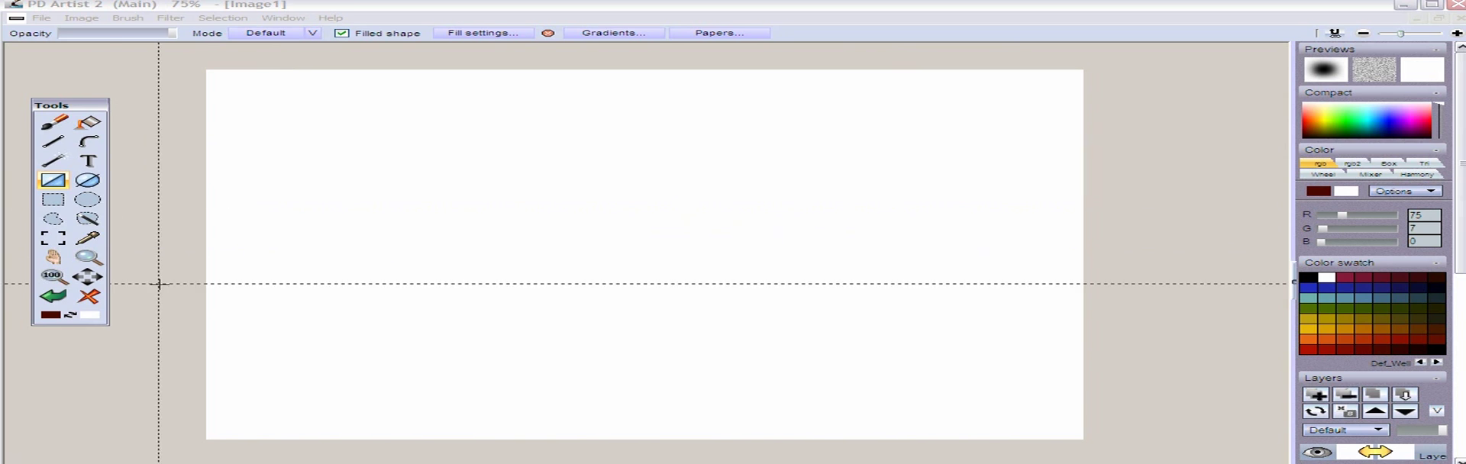
Try an outlined rectangle and a filled rectangle on the blank canvas, undoing each one
left_click(49, 180)
left_click_drag(371, 135, 846, 322)
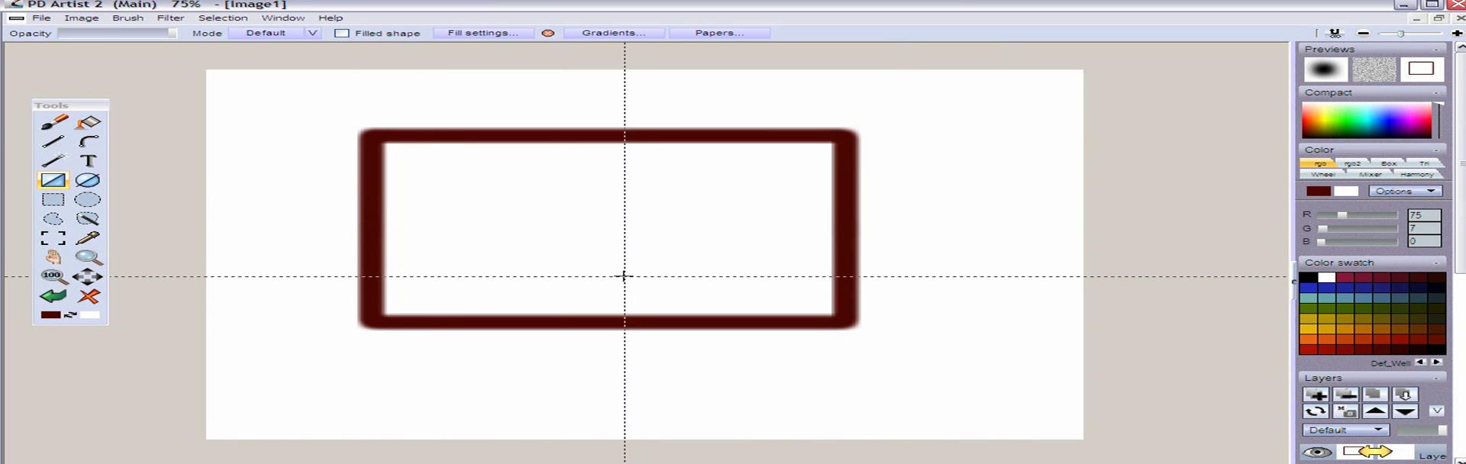
key("ctrl+z")
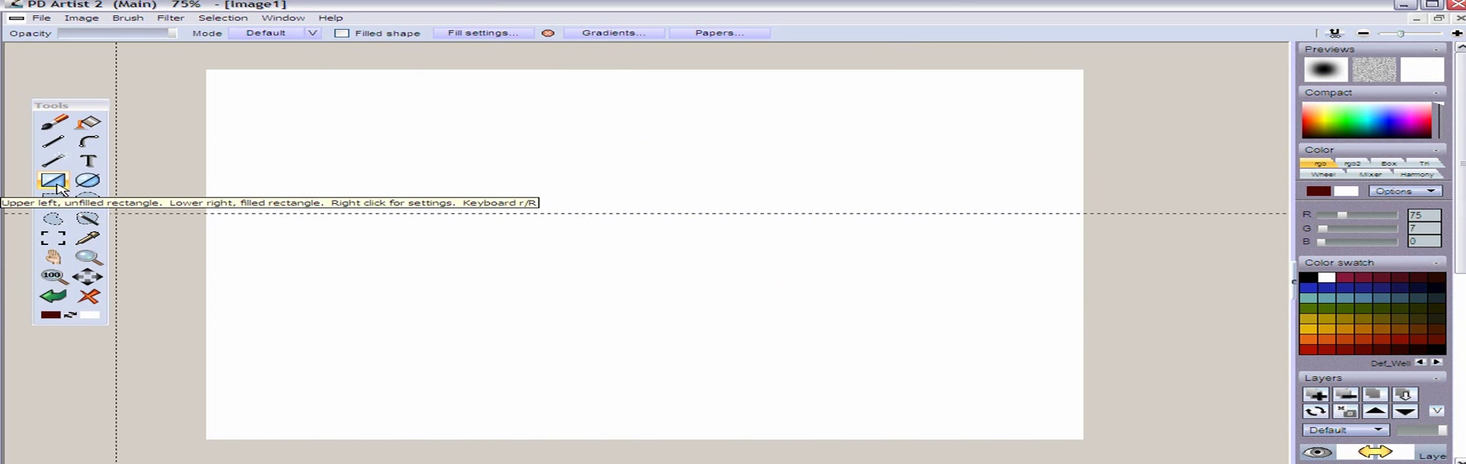
left_click(58, 185)
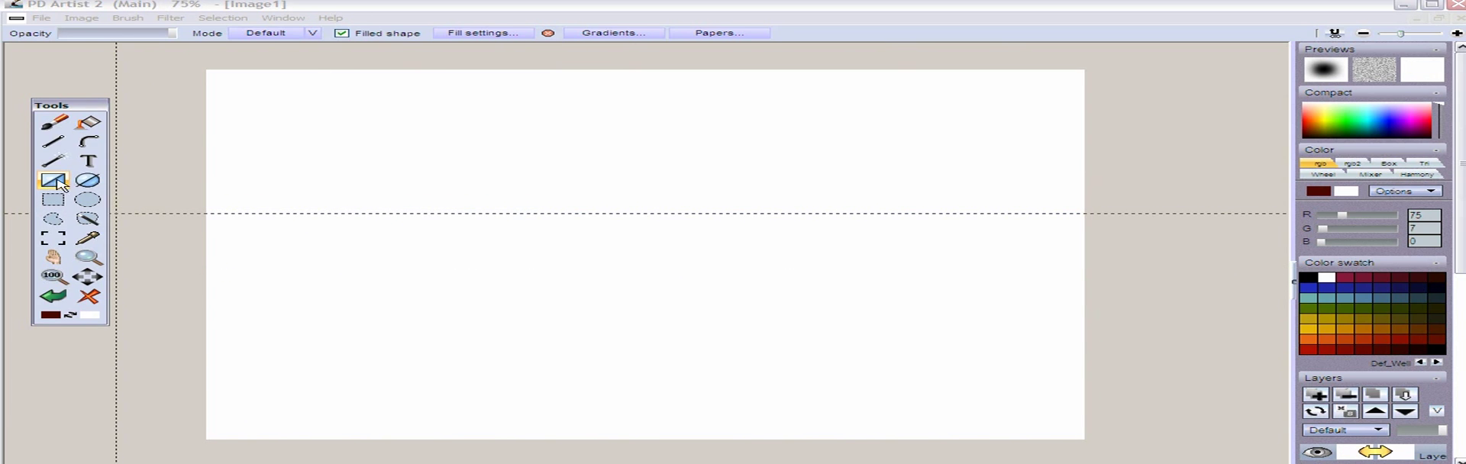
mouse_move(366, 146)
left_mouse_down()
mouse_move(655, 271)
mouse_move(662, 288)
left_mouse_up()
key("ctrl+z")
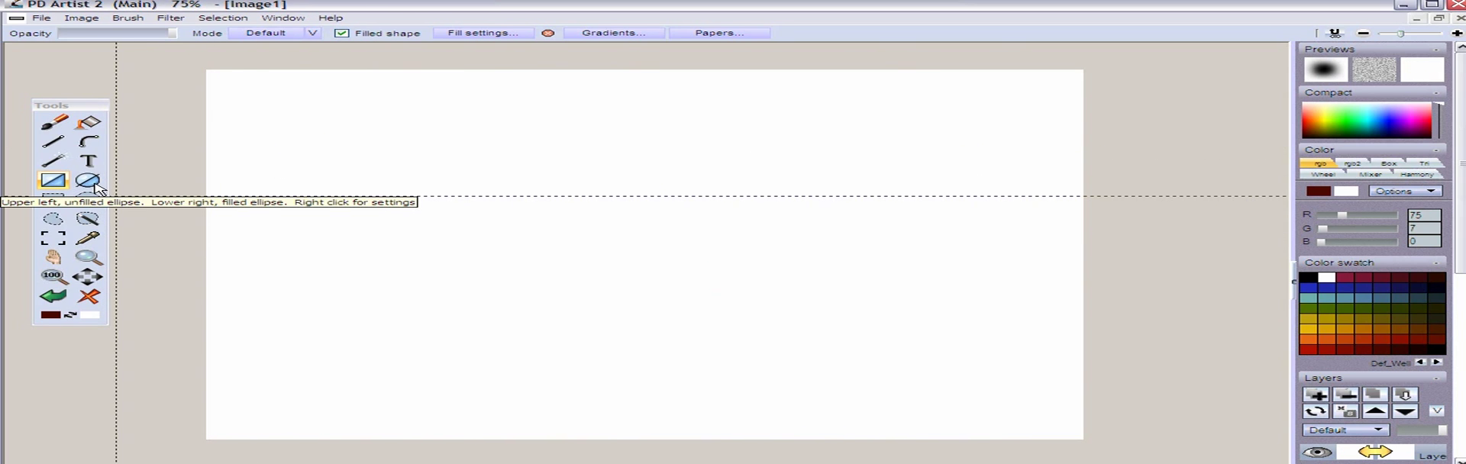
Try outlined and filled ellipses on the canvas and undo them all
left_click(85, 181)
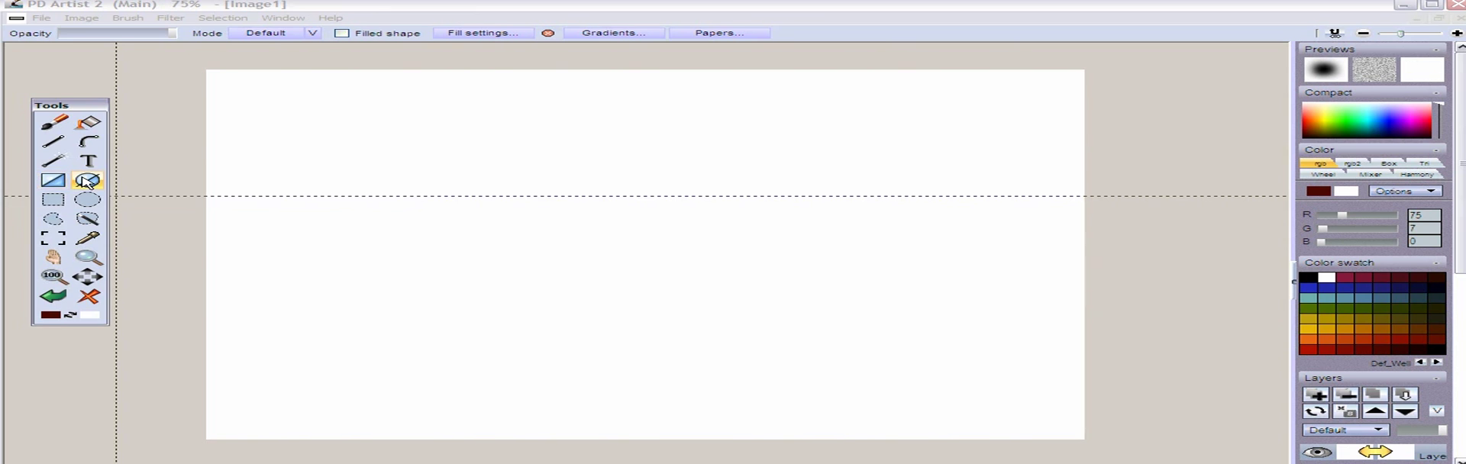
mouse_move(410, 171)
left_mouse_down()
mouse_move(603, 260)
mouse_move(868, 262)
mouse_move(901, 242)
left_mouse_up()
left_click_drag(919, 271, 952, 320)
key("ctrl+z")
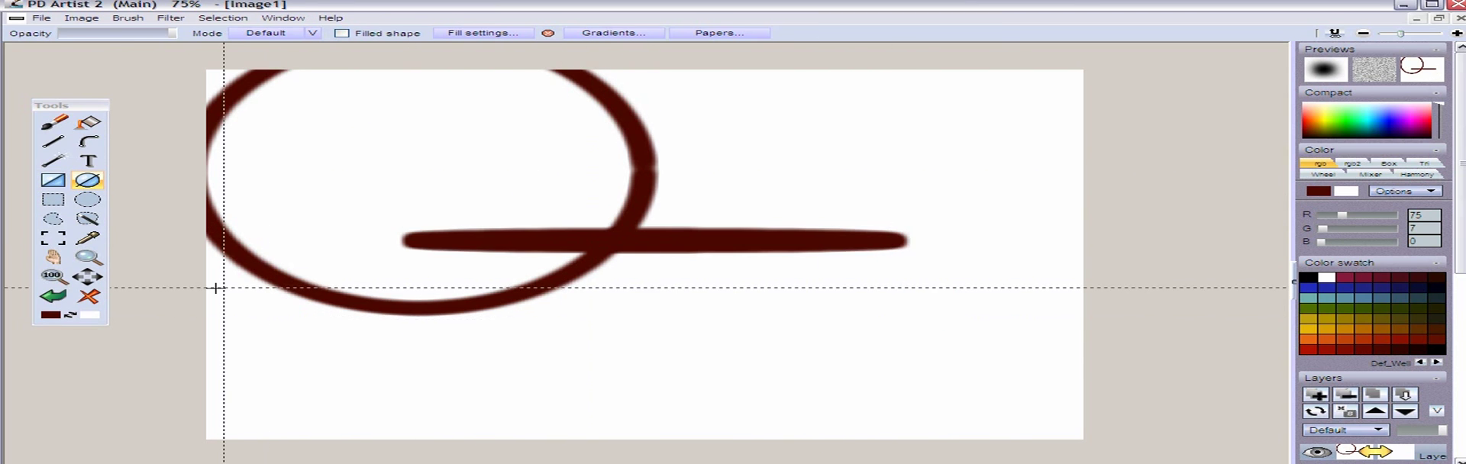
key("ctrl+z")
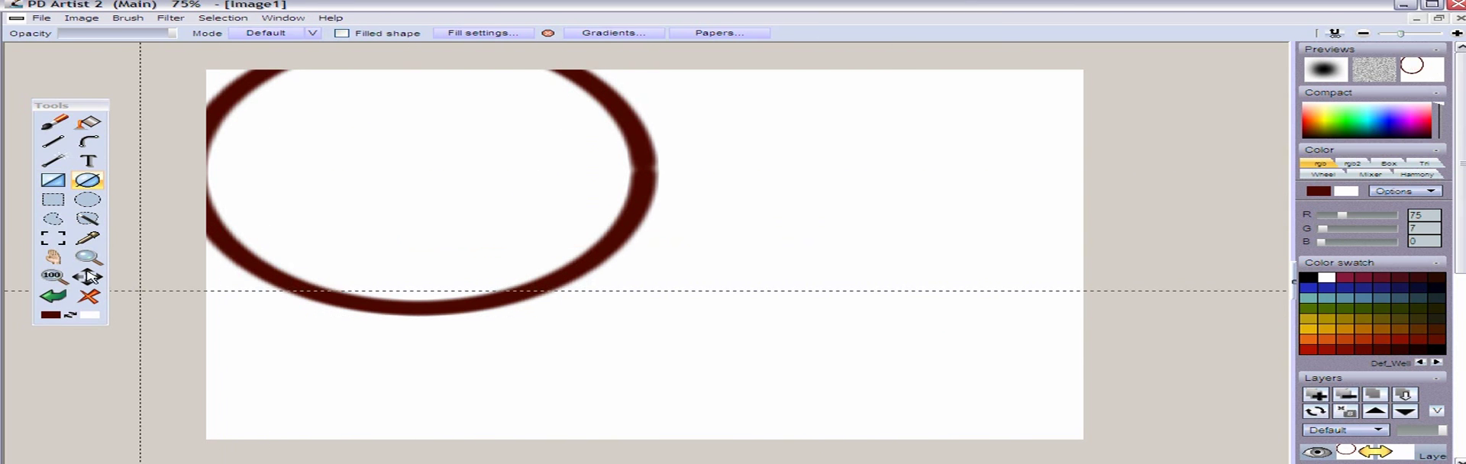
left_click(91, 185)
left_click_drag(429, 201, 641, 304)
left_click_drag(835, 256, 978, 352)
key("ctrl+z")
key("ctrl+z")
key("ctrl+z")
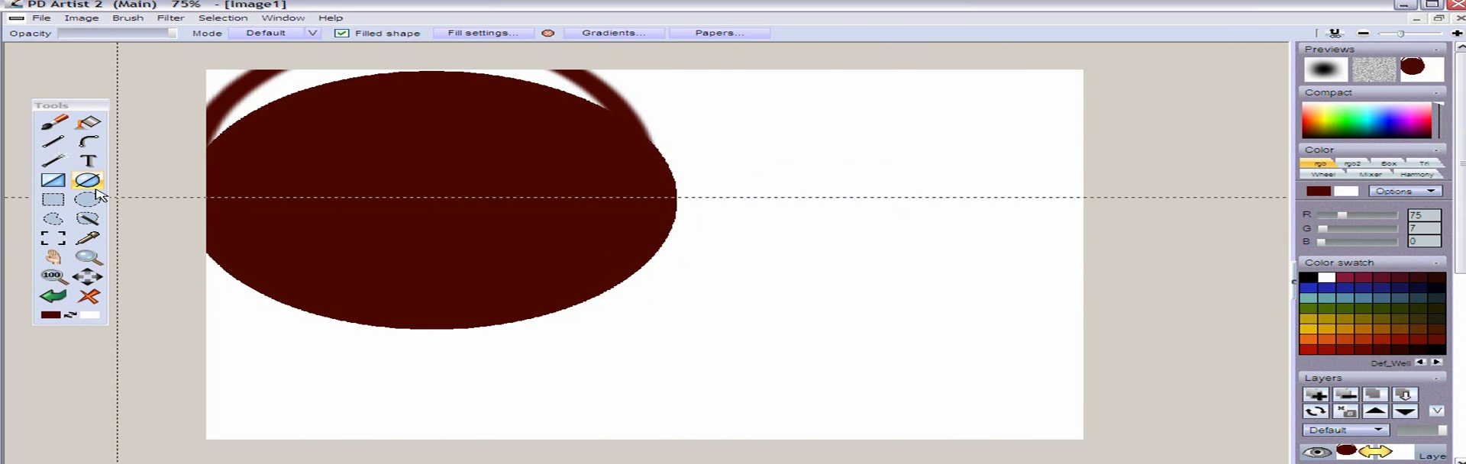
Draw a filled dark red rectangle in the middle of the white canvas
left_click(61, 184)
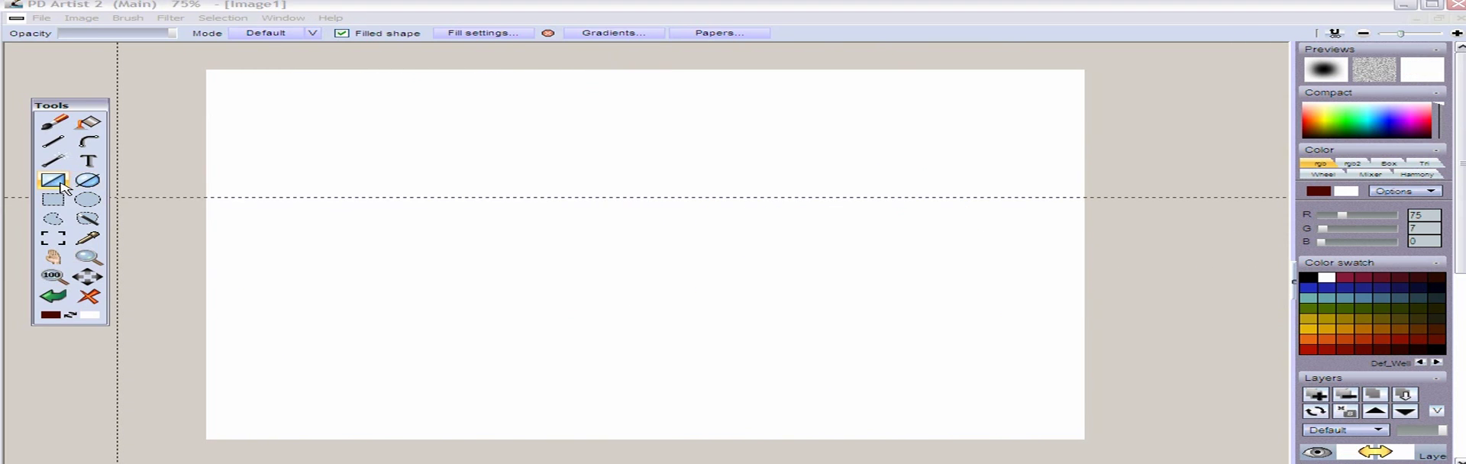
left_click_drag(413, 140, 879, 317)
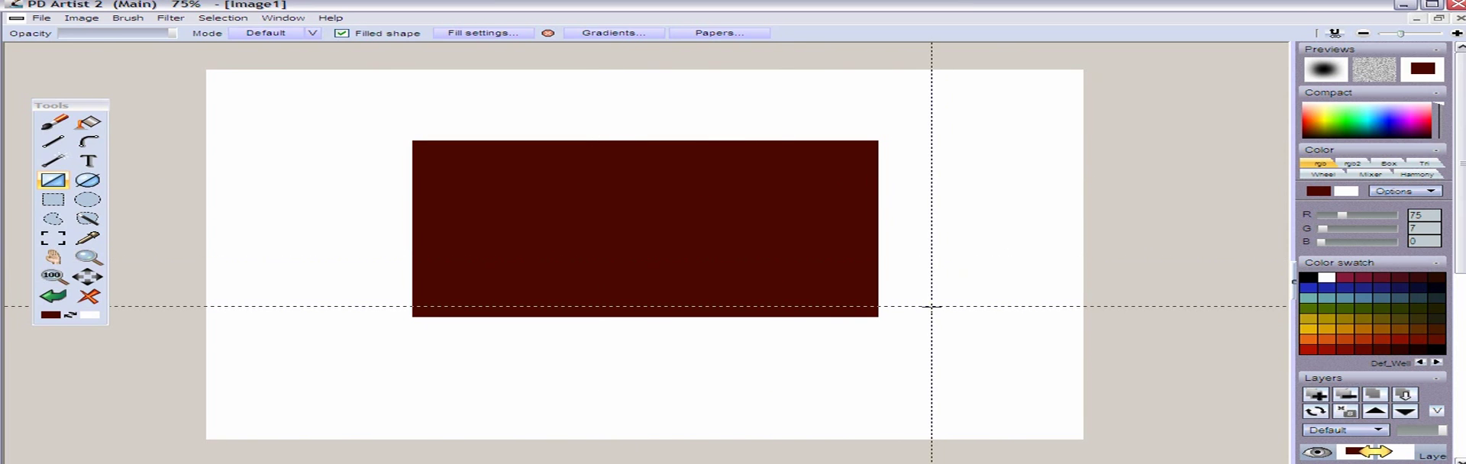
Examine the edges and corner of the filled rectangle at high magnification
scroll(929, 305, "up", 3)
left_click_drag(942, 307, 514, 288)
scroll(763, 320, "up", 4)
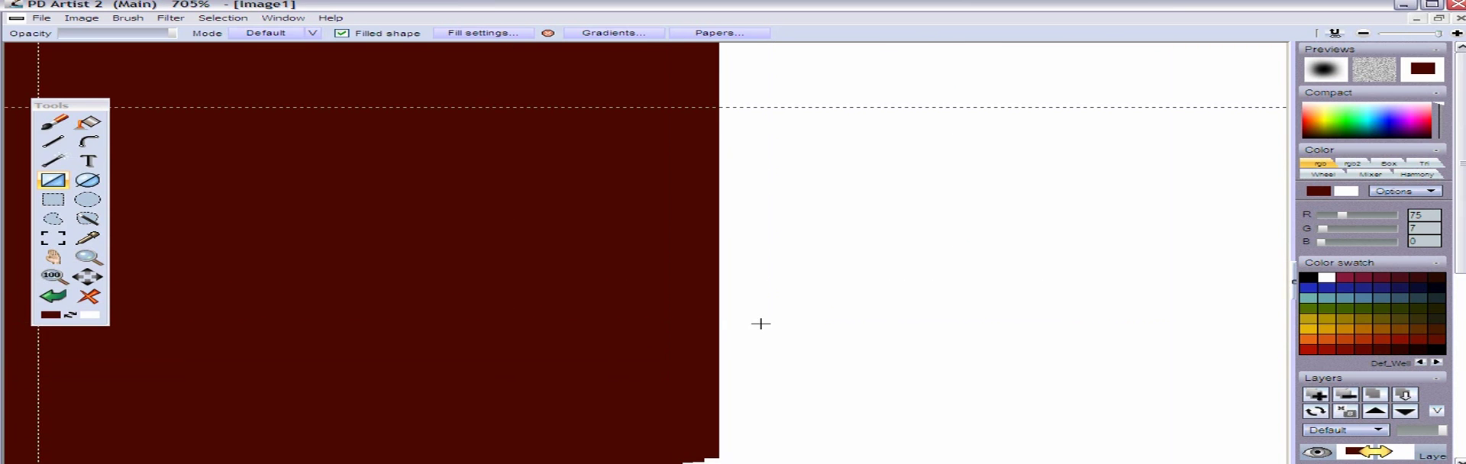
left_click_drag(746, 206, 730, 352)
left_click_drag(691, 189, 681, 346)
left_click_drag(699, 156, 715, 401)
left_click_drag(745, 122, 759, 314)
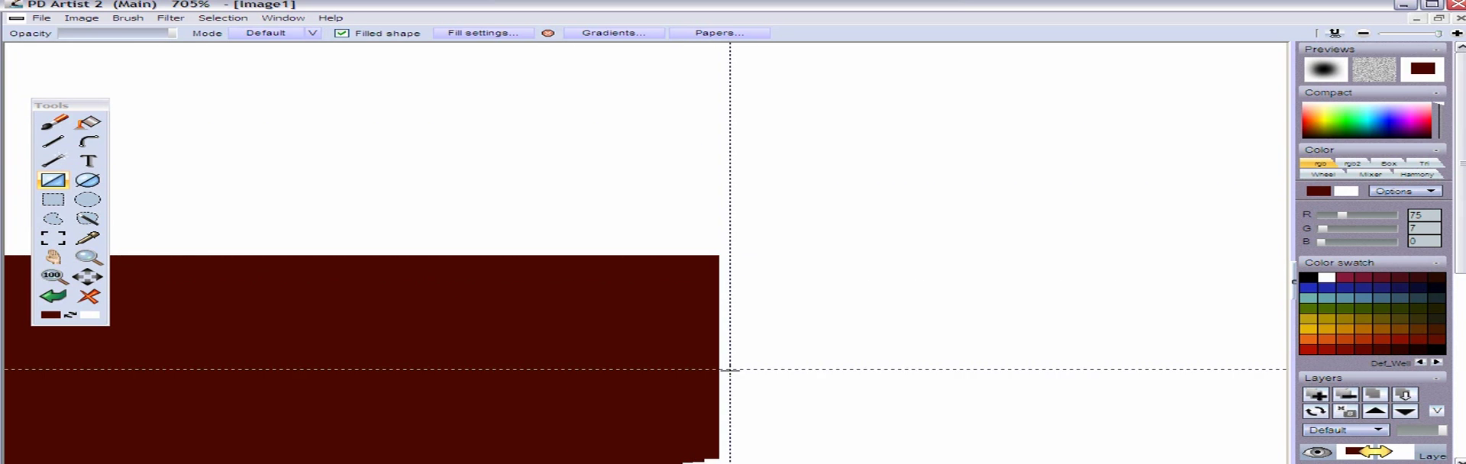
left_click_drag(565, 309, 543, 246)
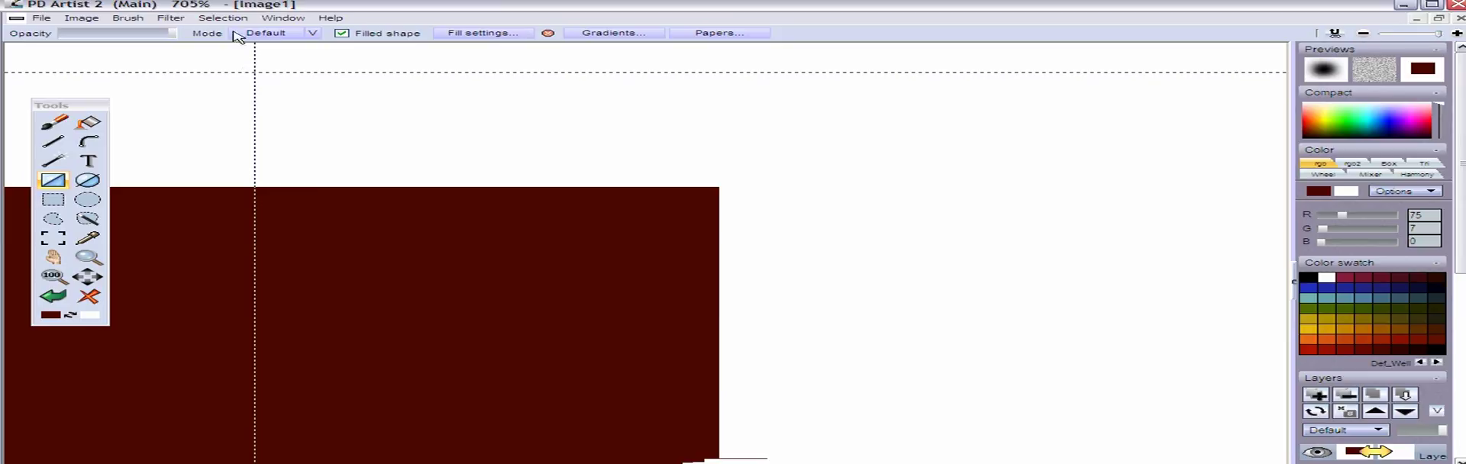
Rotate the image slightly counterclockwise by two increments with the Transform filter, with Tile enabled
left_click(170, 18)
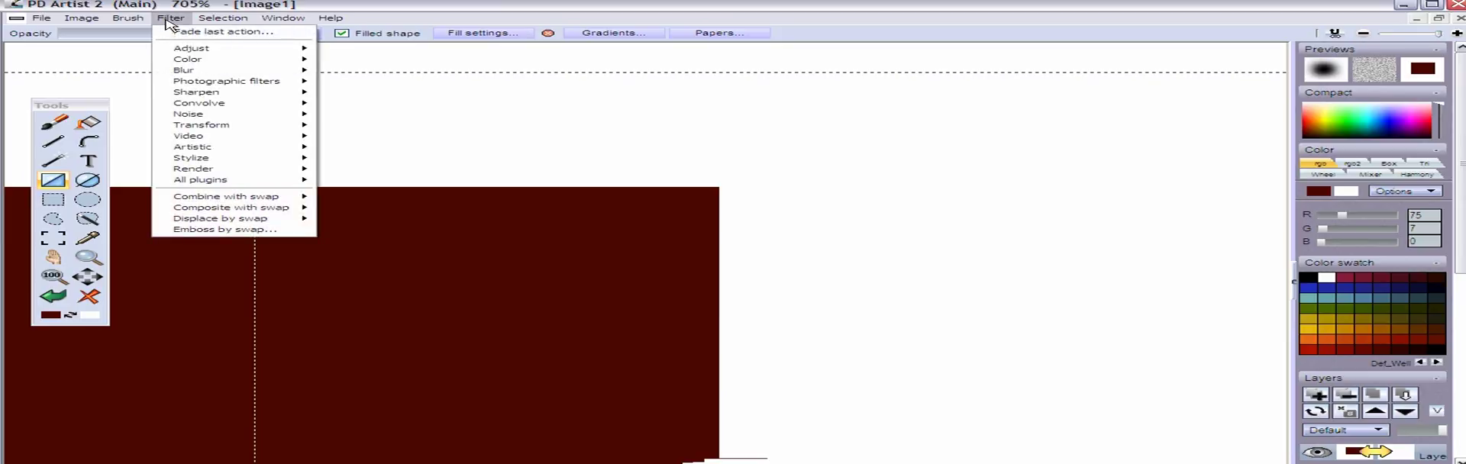
mouse_move(215, 128)
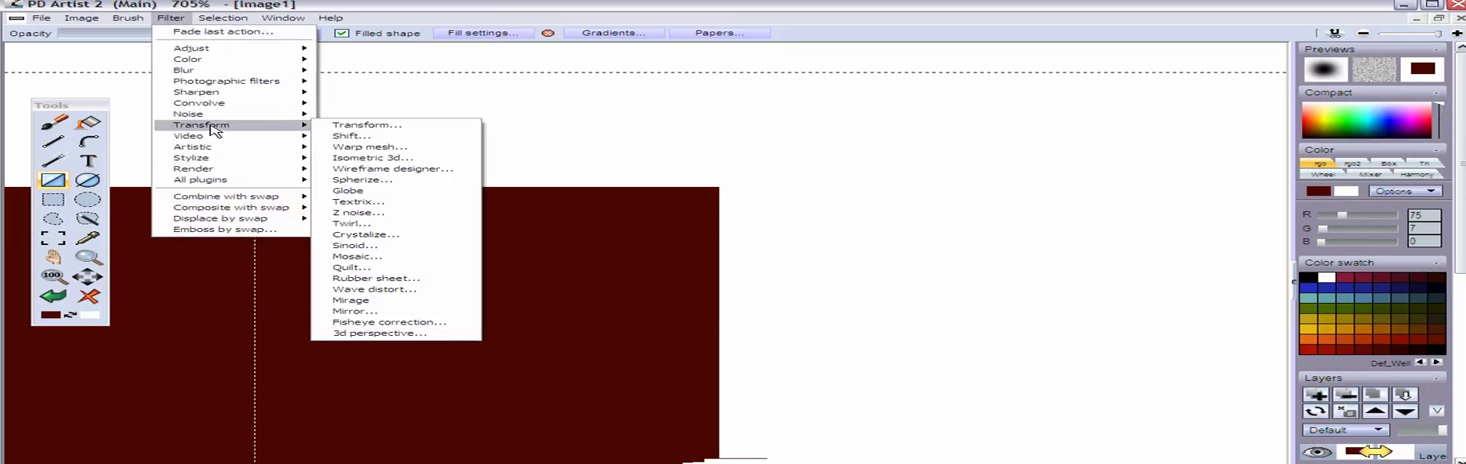
left_click(374, 129)
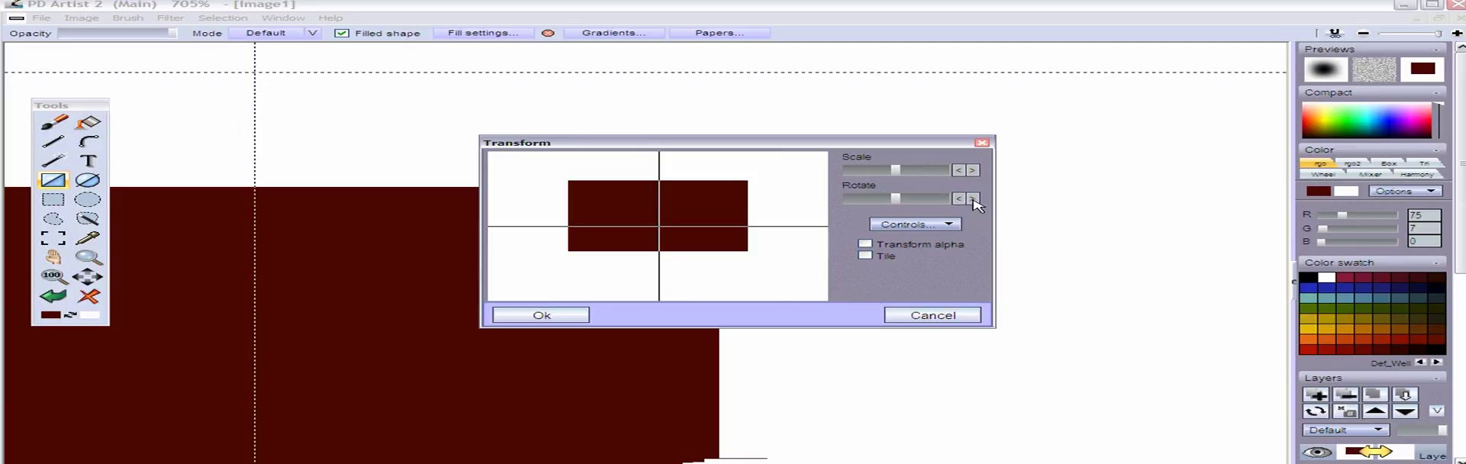
left_click_drag(820, 151, 1083, 94)
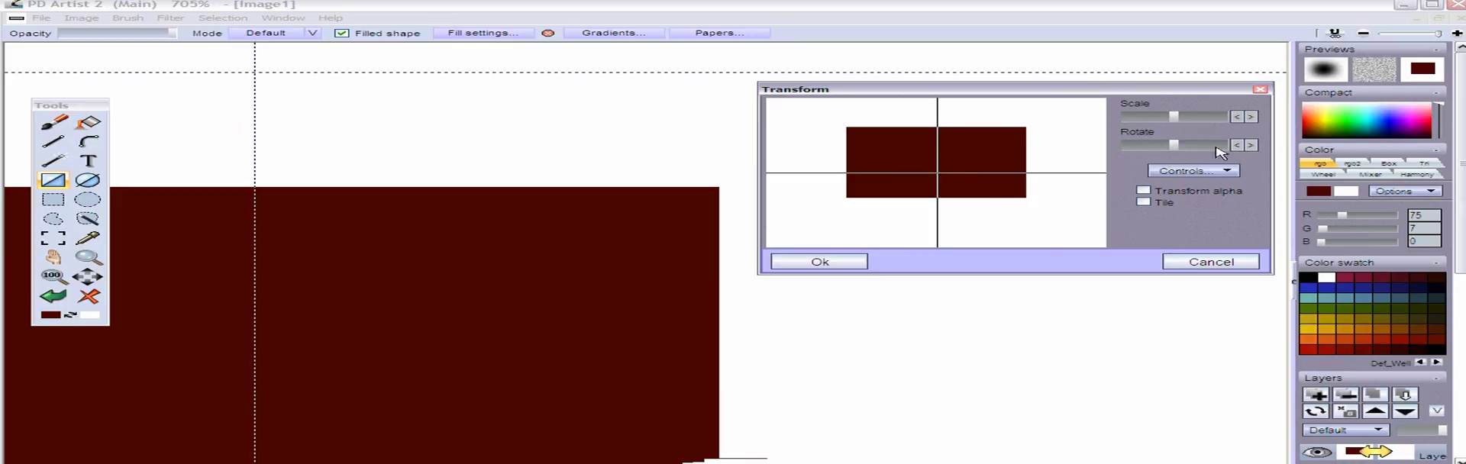
left_click(1252, 146)
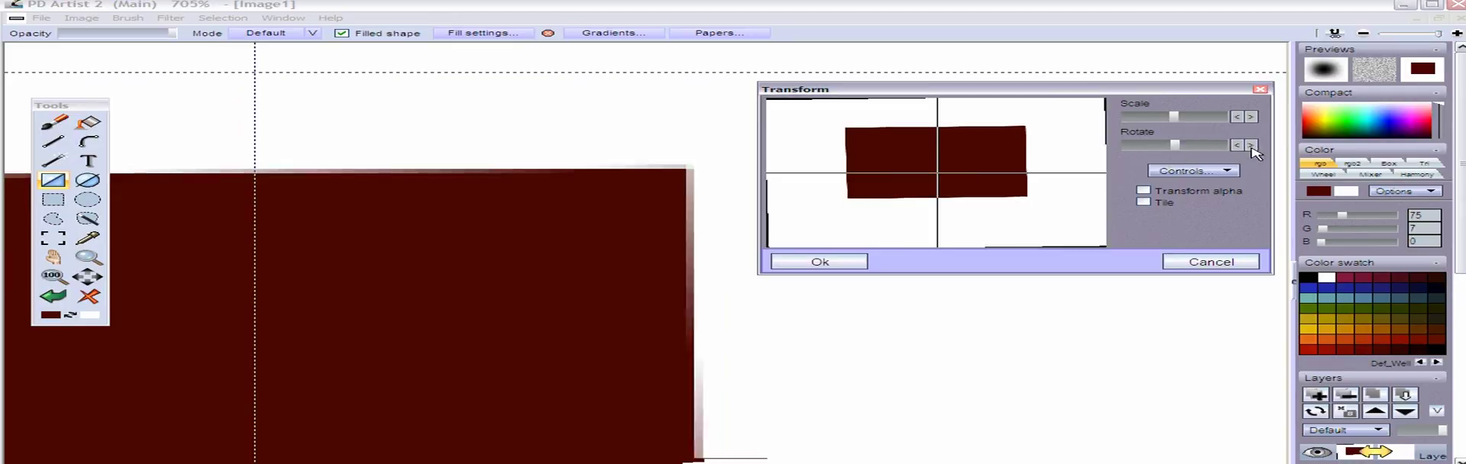
left_click(1253, 147)
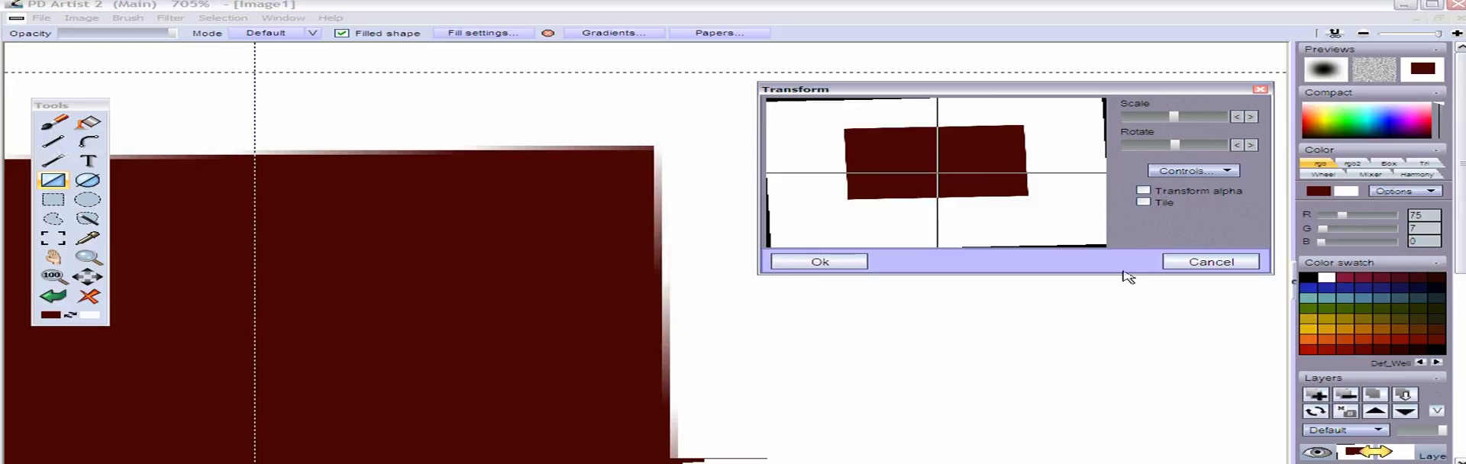
left_click(1144, 203)
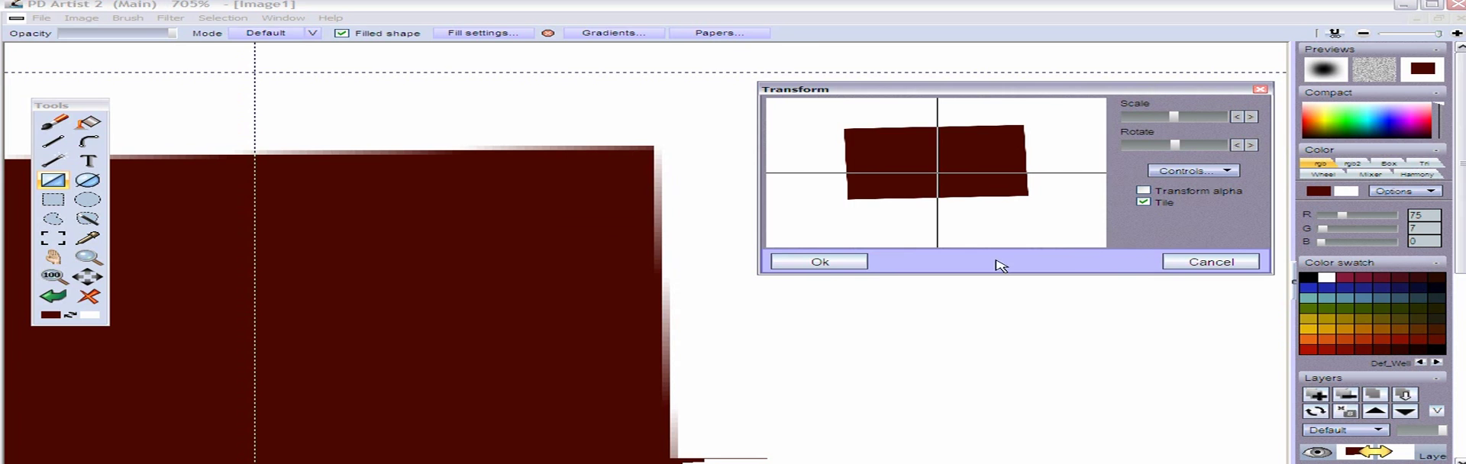
left_click(820, 261)
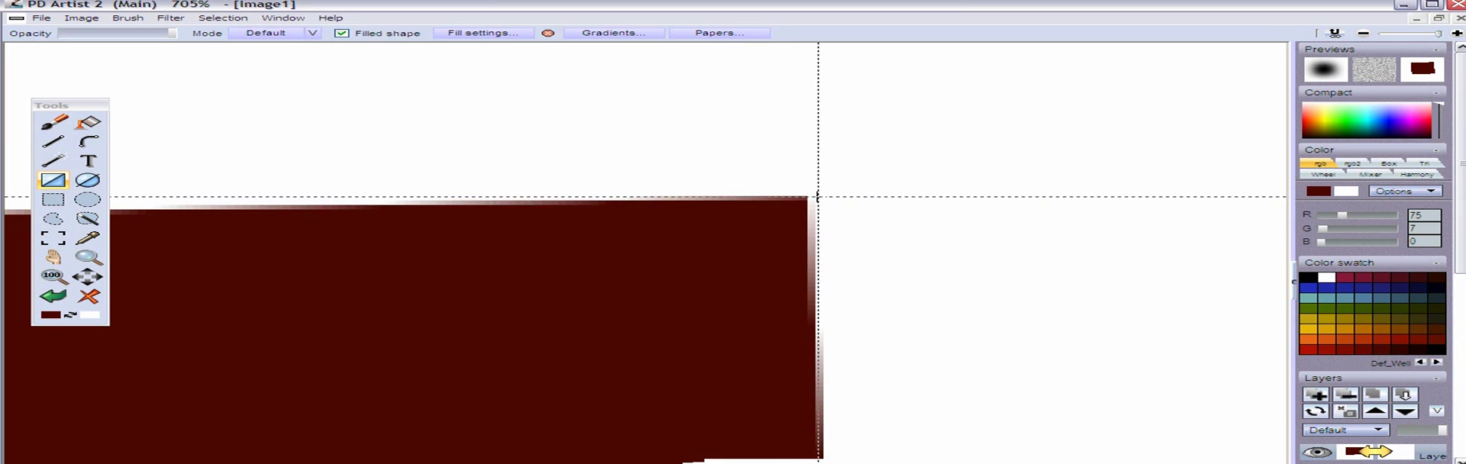
Set the primary color to bright green (RGB 89, 255, 49) and activate the flood fill tool
scroll(873, 200, "down", 3)
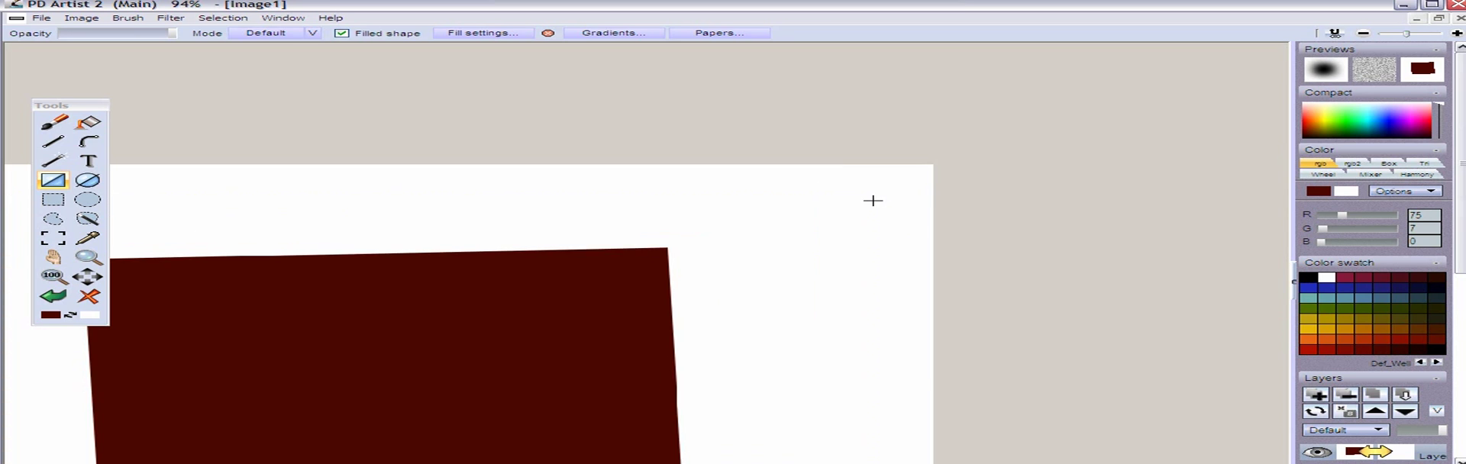
scroll(824, 215, "down", 2)
scroll(763, 227, "up", 2)
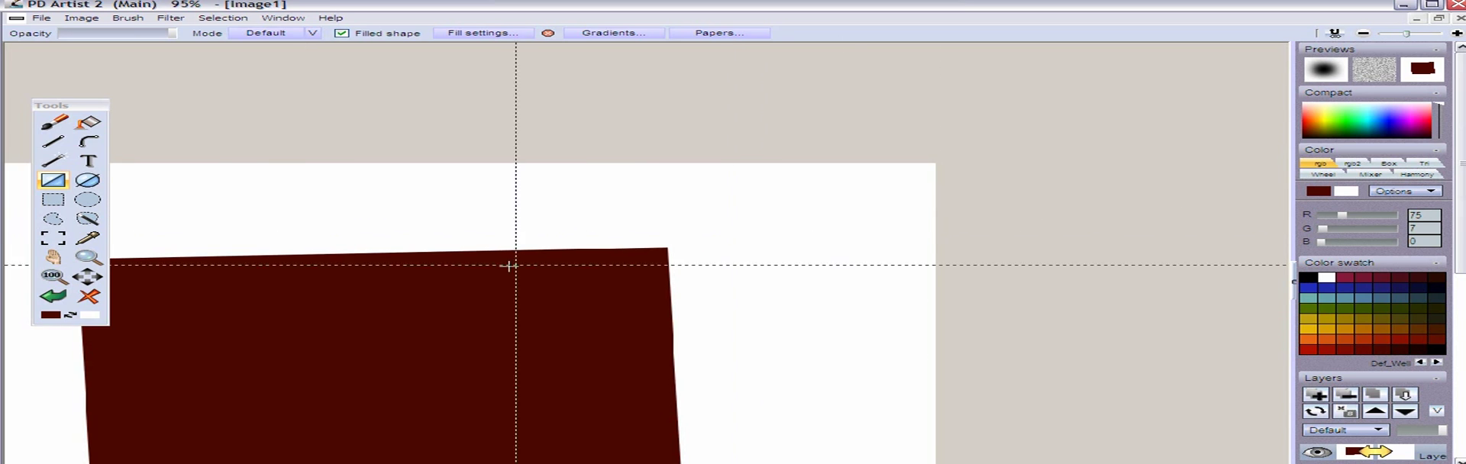
left_click(52, 277)
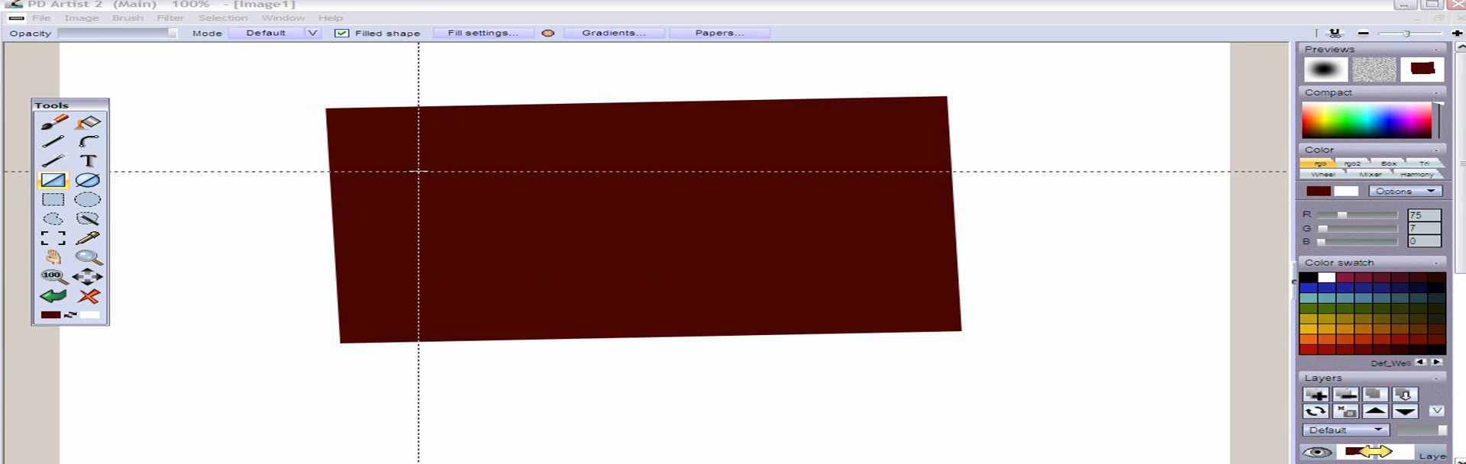
scroll(750, 147, "up", 4)
scroll(709, 285, "up", 3)
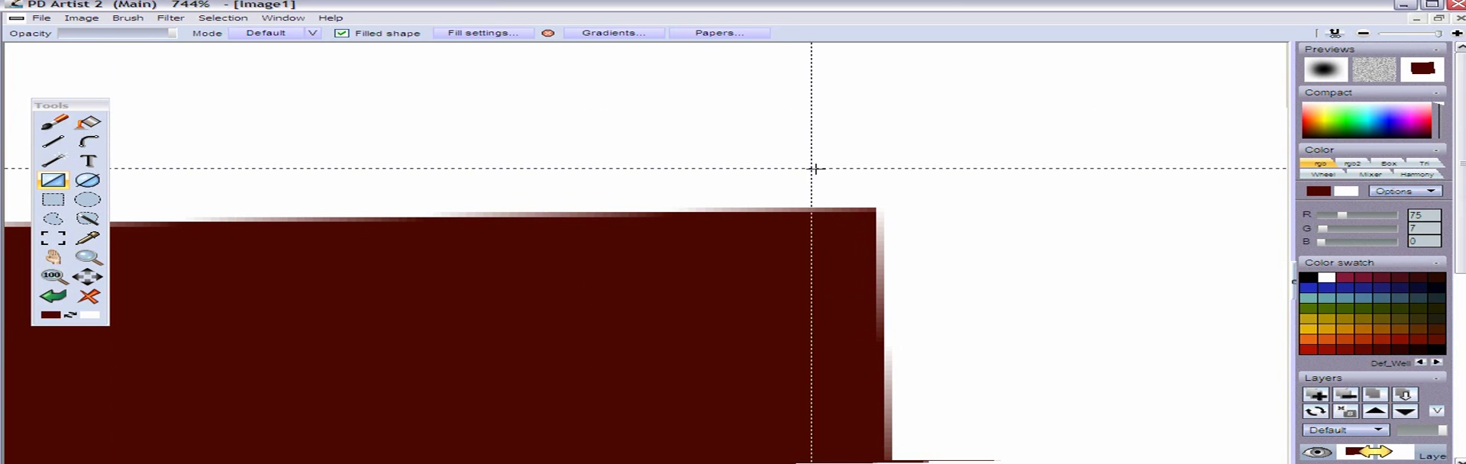
left_click_drag(1336, 124, 1346, 123)
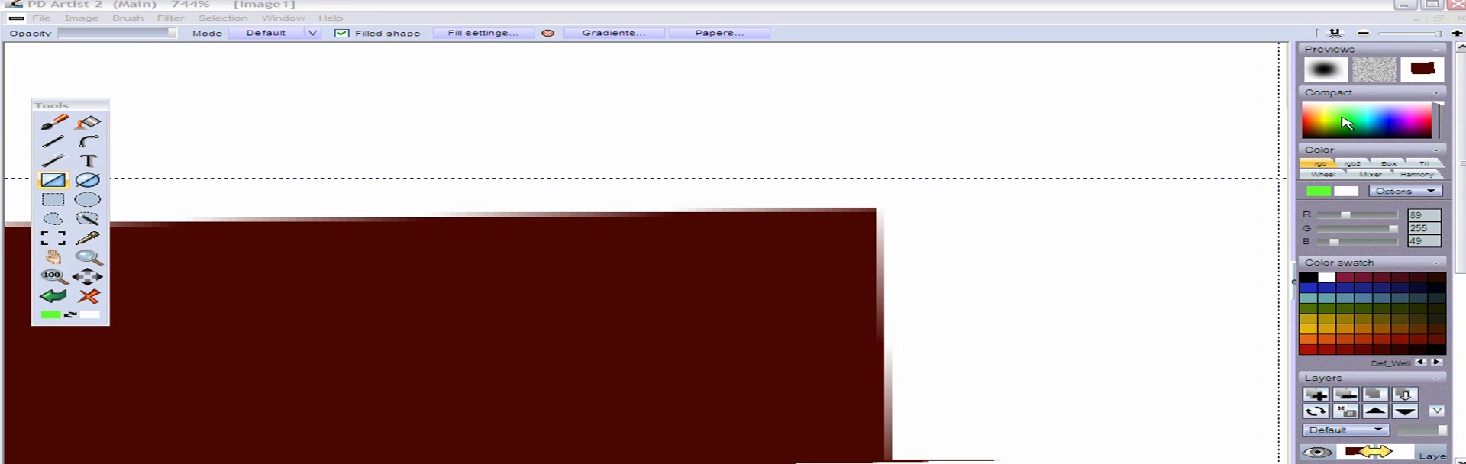
left_click(101, 123)
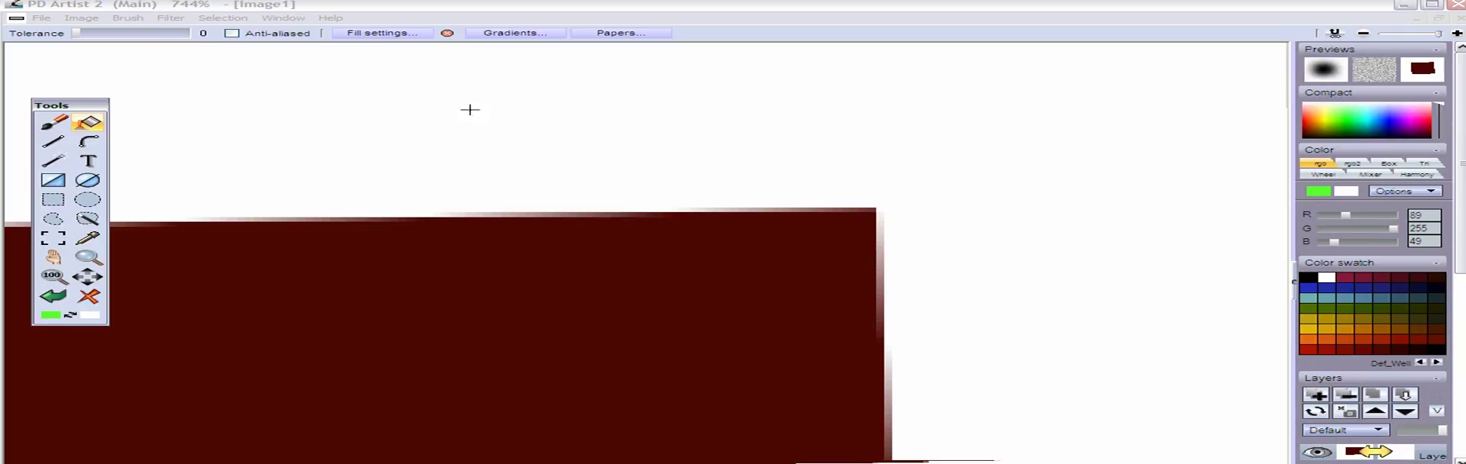
Try filling the white background around the tilted rectangle at tolerance 0 without anti-aliasing, and undo the fill
left_click(538, 109)
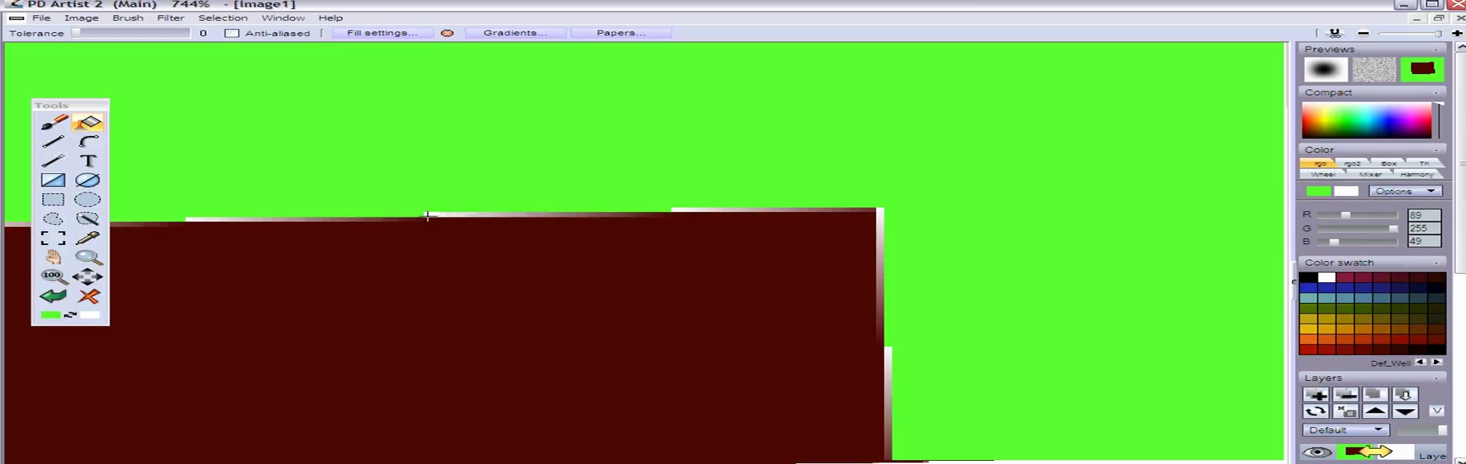
left_click_drag(433, 215, 520, 214)
left_click_drag(429, 212, 721, 217)
left_click(55, 295)
Try an anti-aliased green fill of the white background at tolerance 0, and undo it
left_click(231, 34)
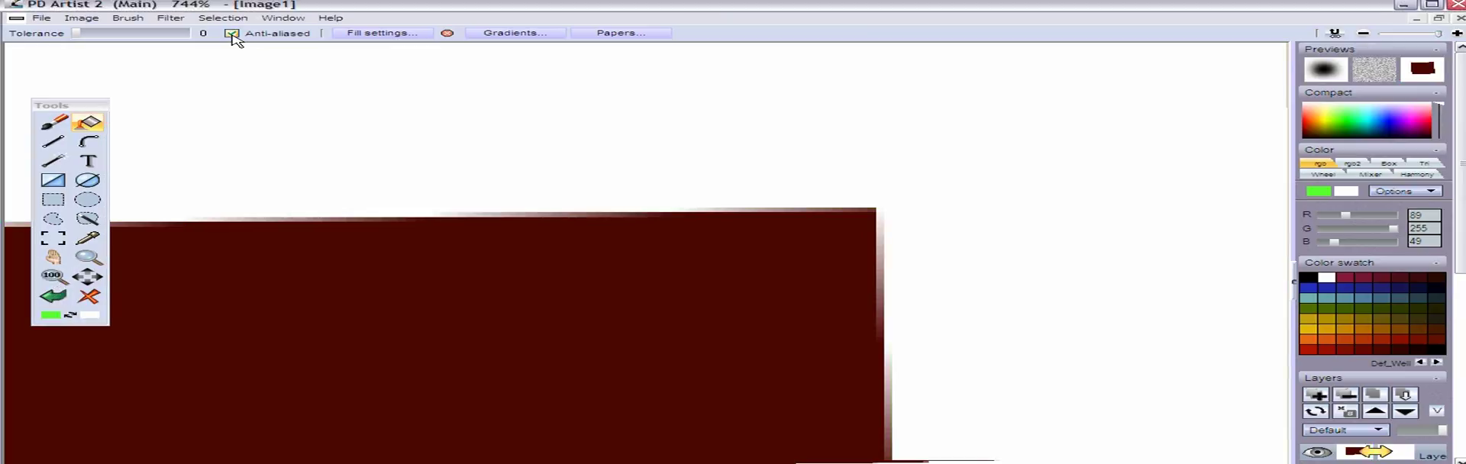
left_click(548, 97)
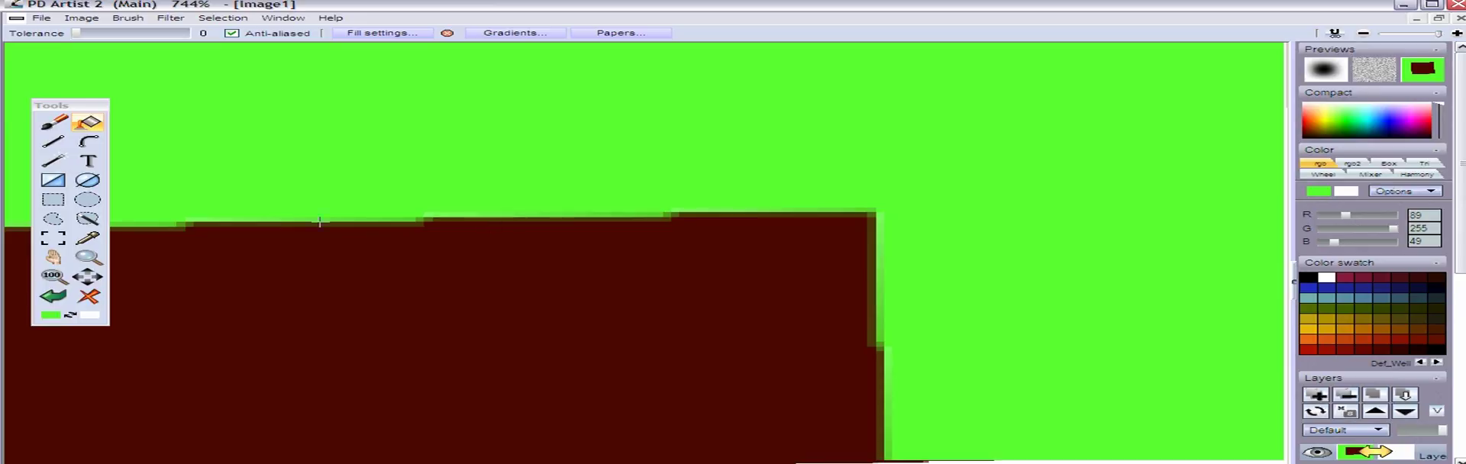
left_click(59, 298)
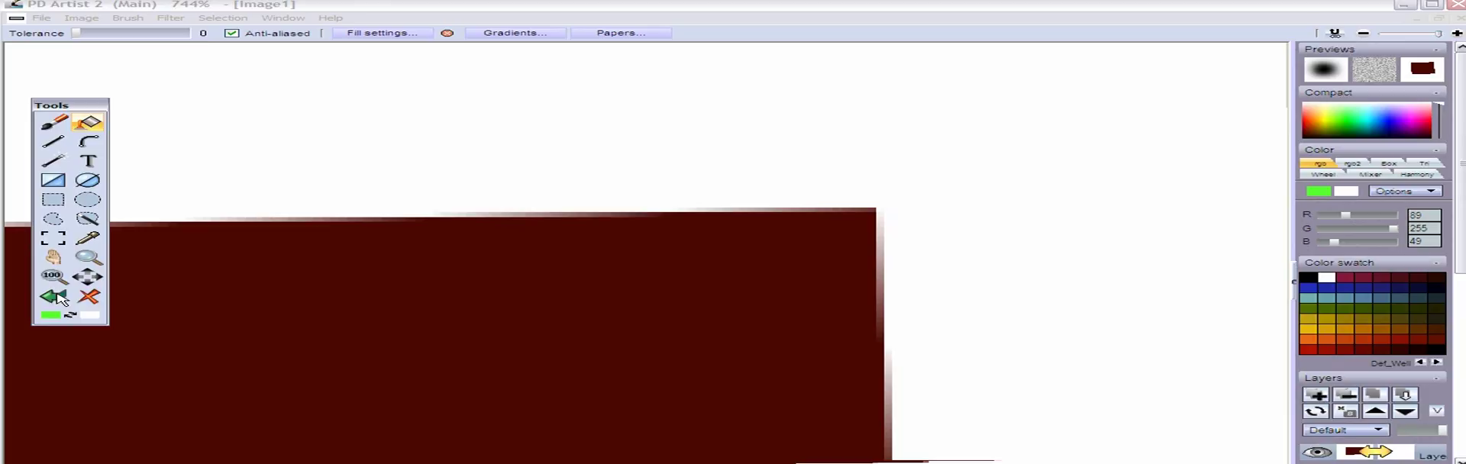
Turn off anti-aliasing, set the fill tolerance to 21, and fill the white background with green
left_click(231, 34)
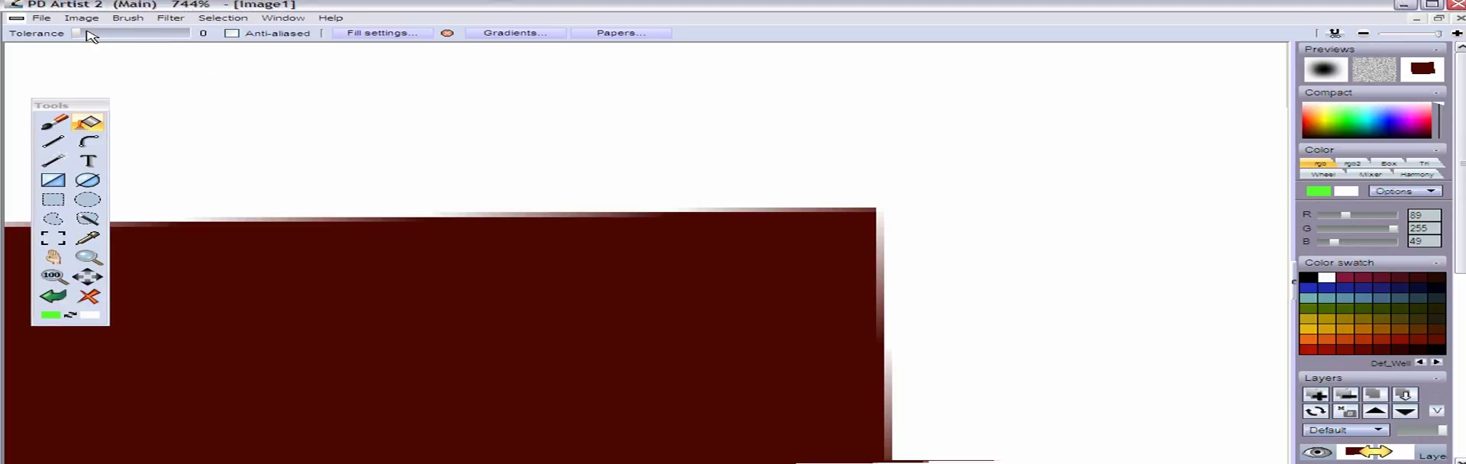
left_click_drag(80, 35, 89, 38)
left_click(409, 107)
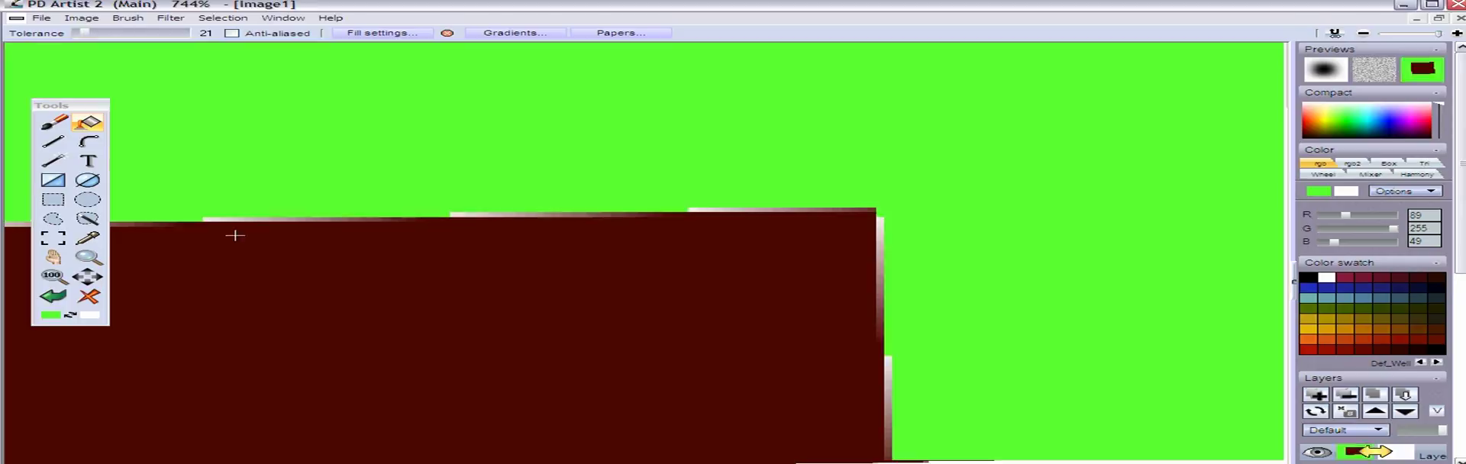
Undo the last fill, try a green background fill at tolerance 63 without anti-aliasing, and undo that fill as well
left_click(57, 297)
left_click_drag(83, 34, 103, 34)
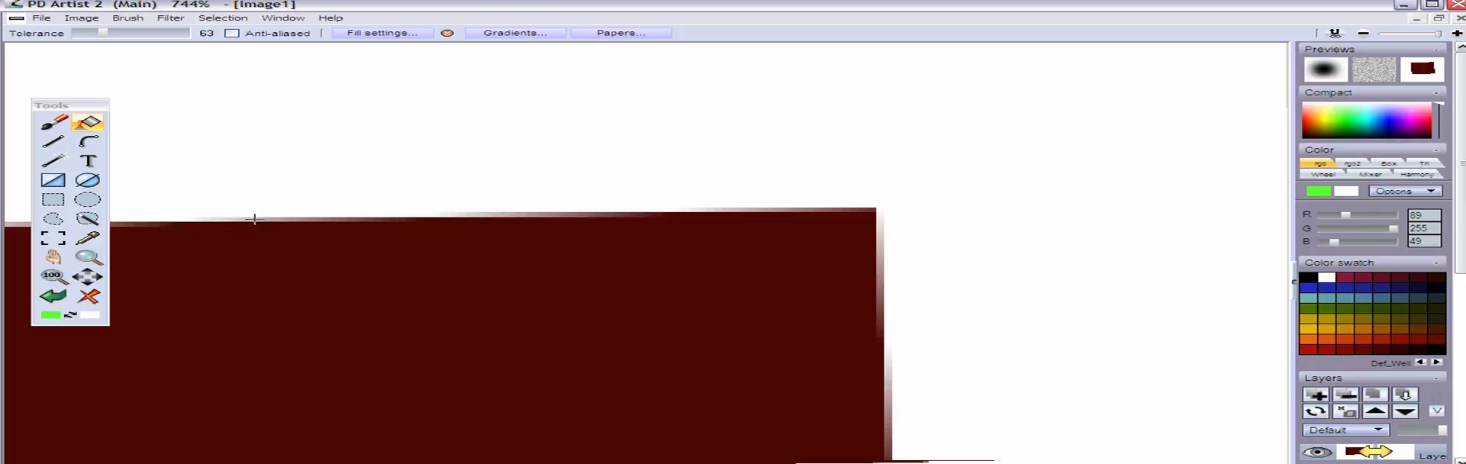
left_click(387, 134)
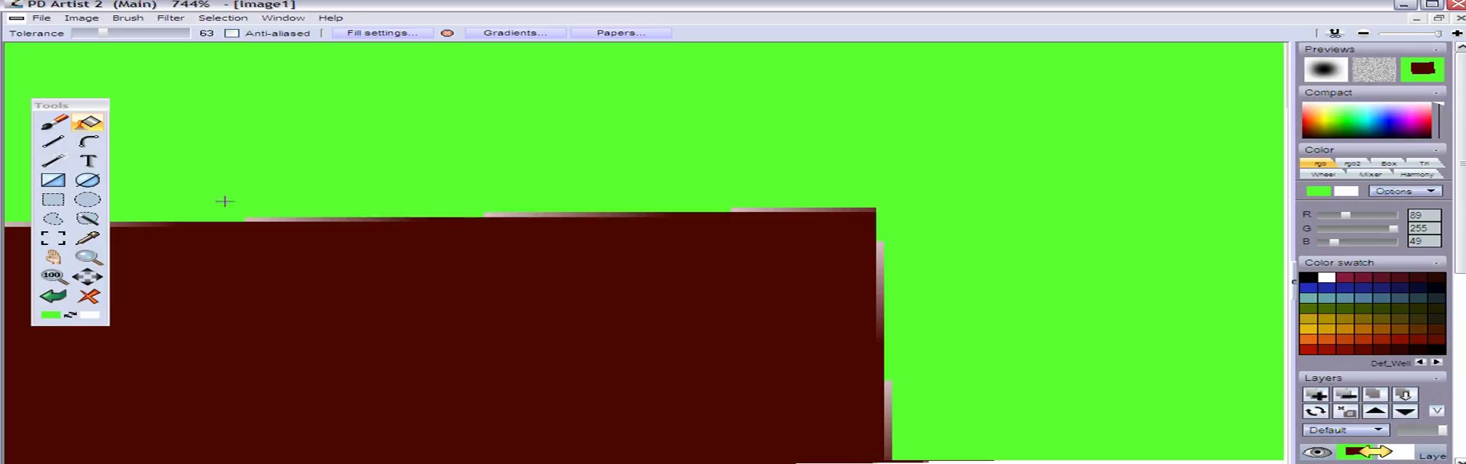
left_click(57, 296)
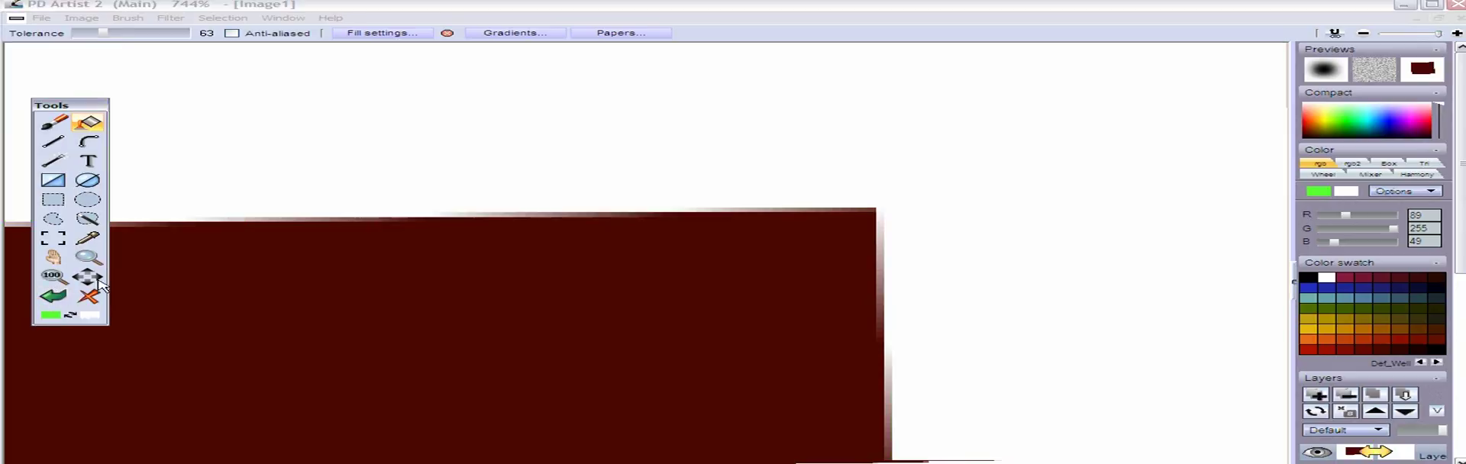
Try filling the white background with green at tolerance 152 without anti-aliasing, and undo the fill
left_click_drag(118, 33, 149, 40)
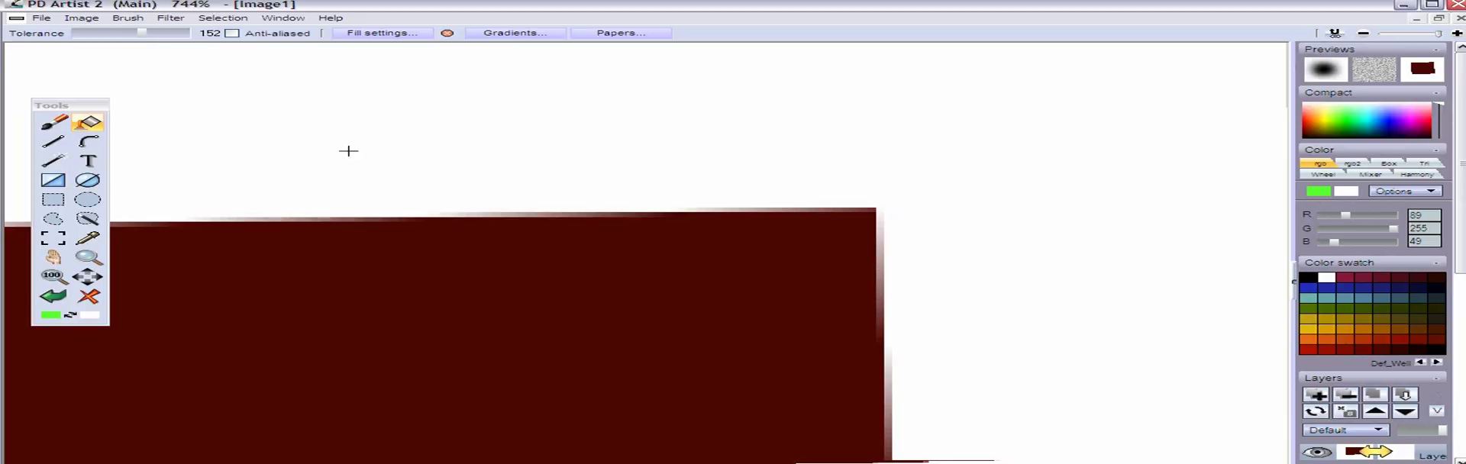
left_click(340, 202)
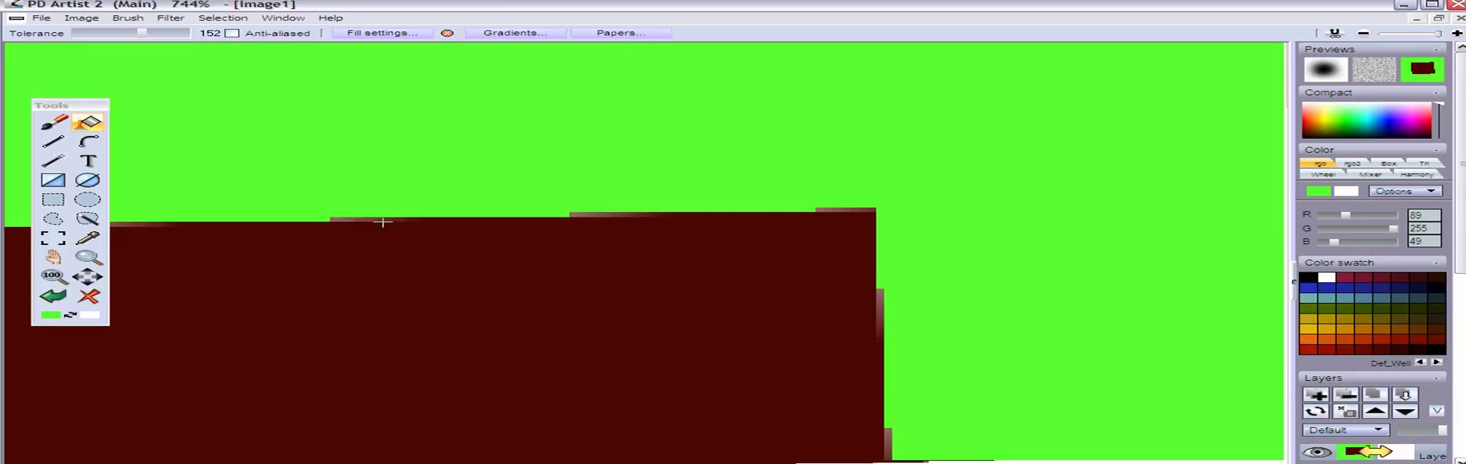
left_click(59, 298)
Enable anti-aliasing, set the fill tolerance to 21, and fill the white background around the rectangle with green
left_click_drag(146, 32, 67, 35)
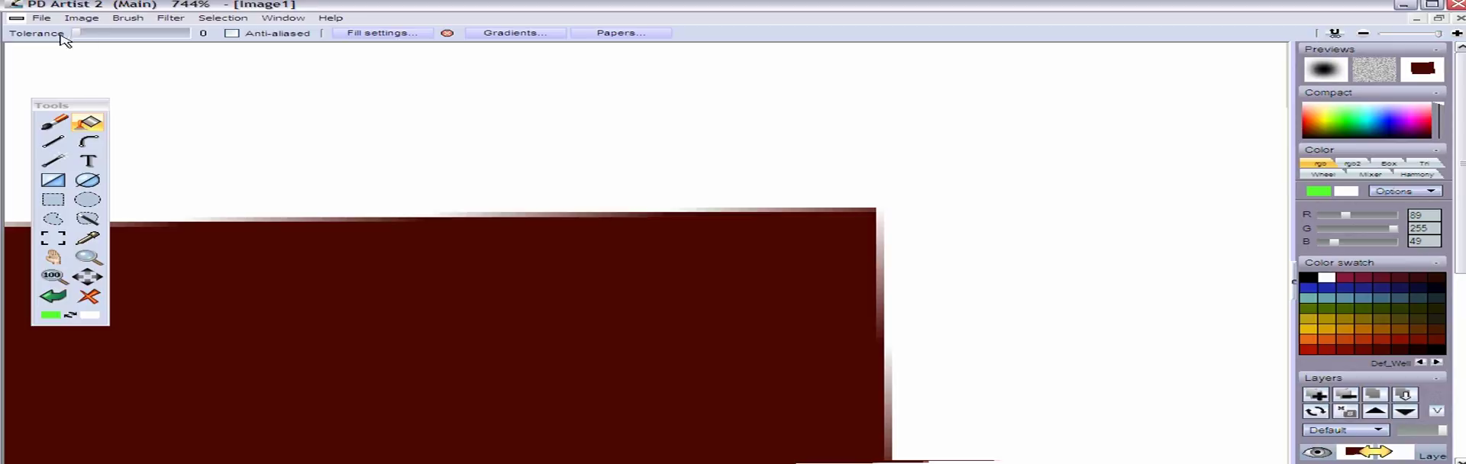
left_click(231, 34)
left_click_drag(77, 34, 88, 35)
left_click(232, 210)
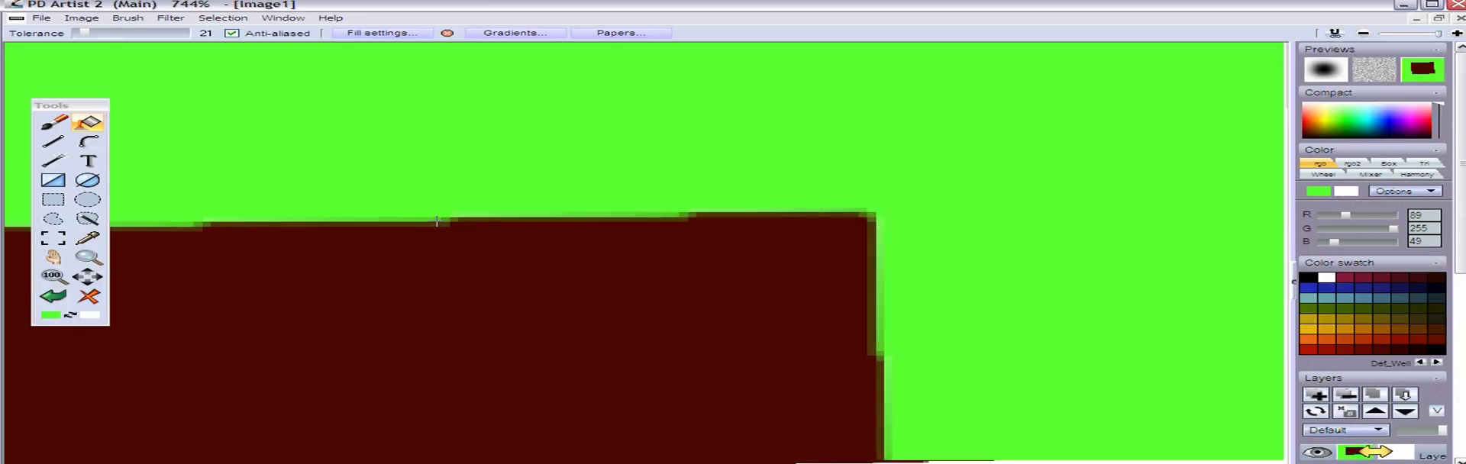
Undo the anti-aliased fill and refill the background with green at tolerance 0, keeping anti-aliasing on
left_click_drag(83, 34, 52, 38)
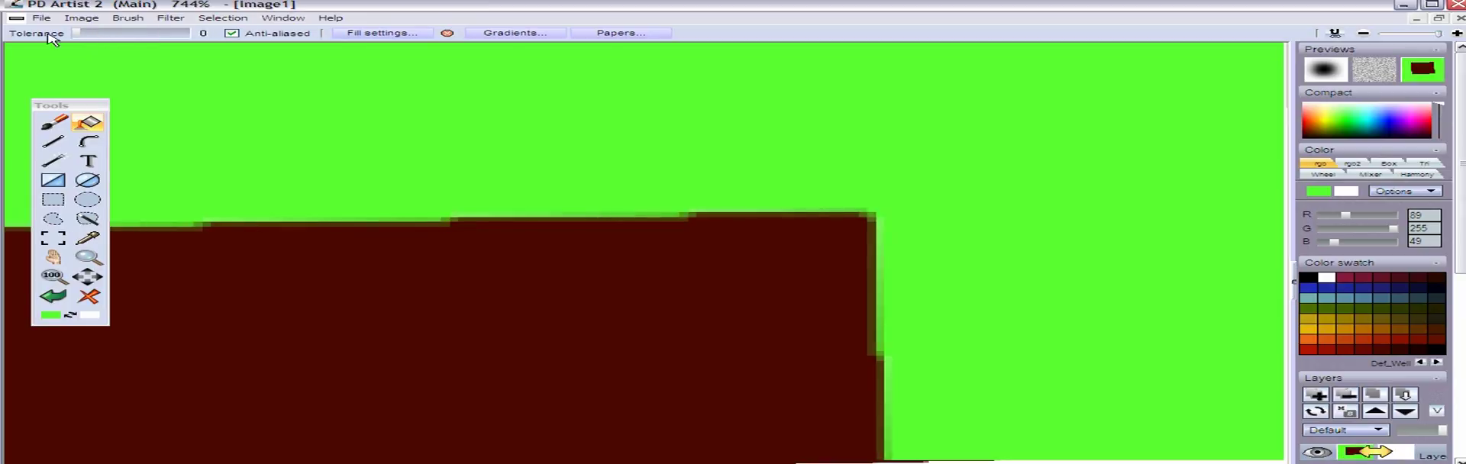
left_click(55, 297)
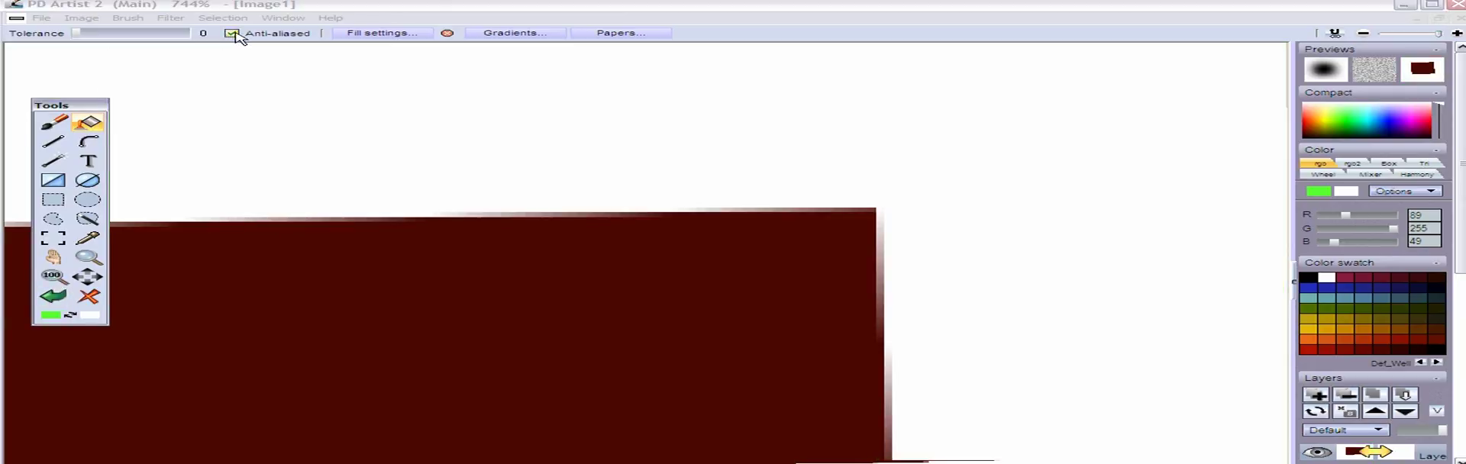
left_click(214, 220)
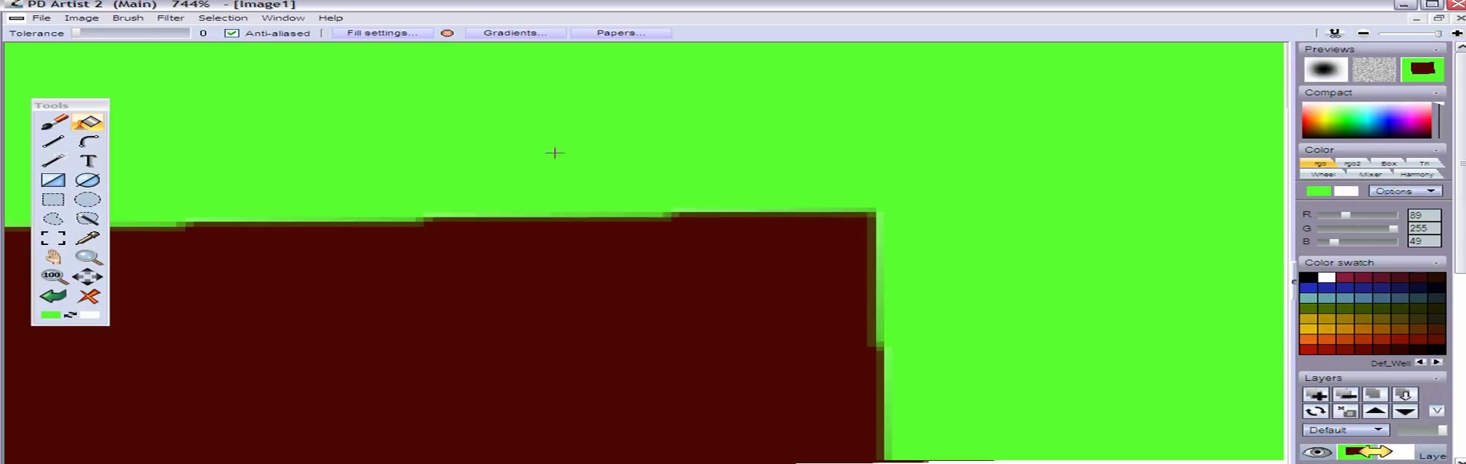
scroll(741, 187, "down", 5)
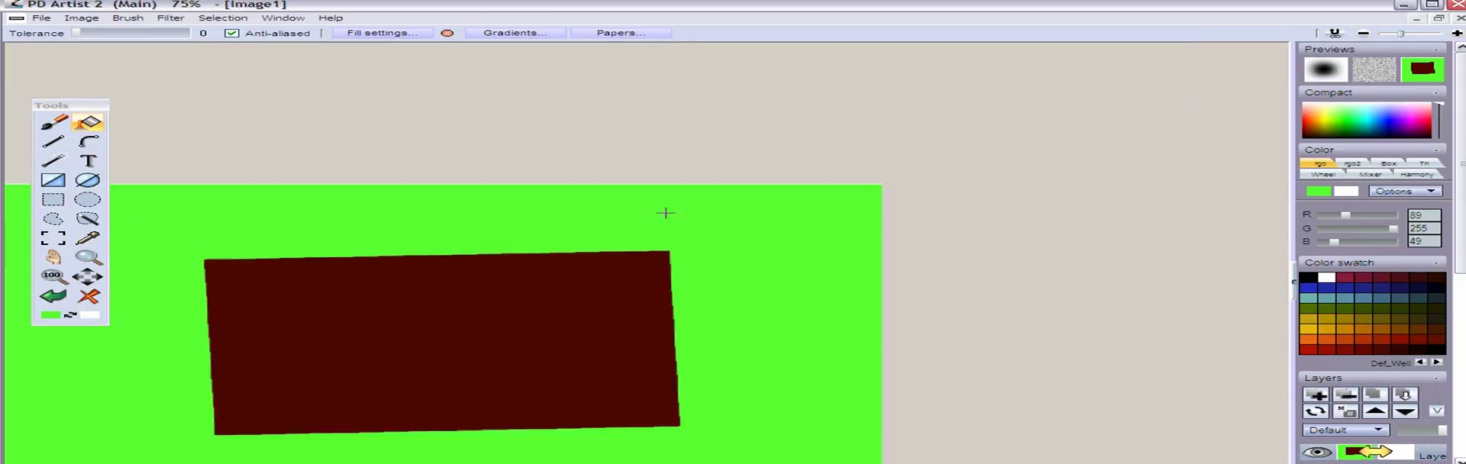
left_click(53, 276)
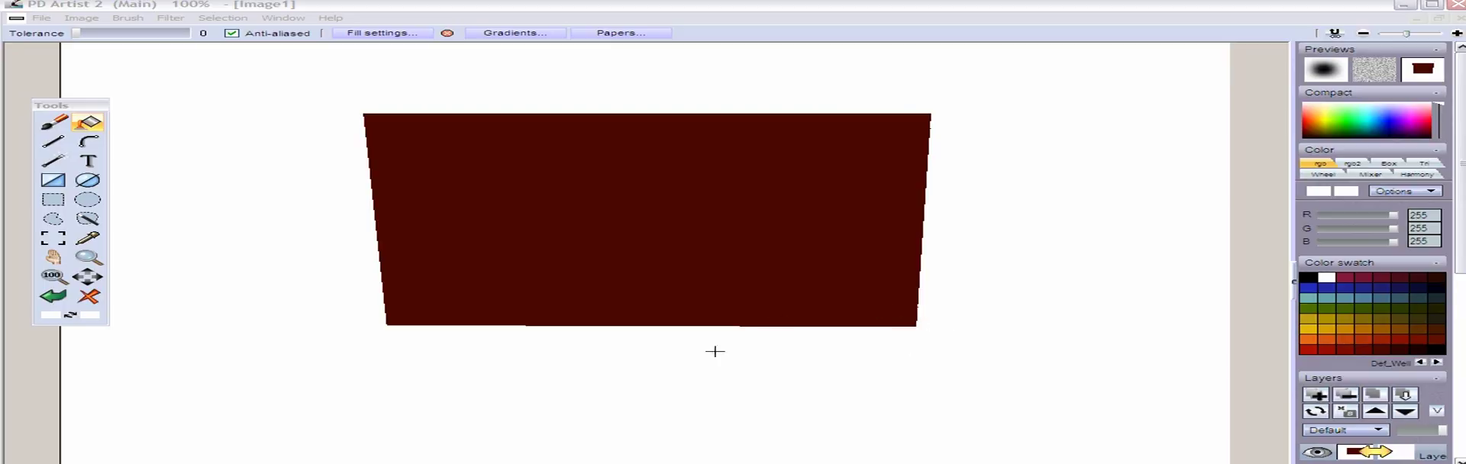
Undo the last distortion and apply a Rubber sheet warp that pulls the image's bottom corners inward into a trapezoid
key("ctrl+z")
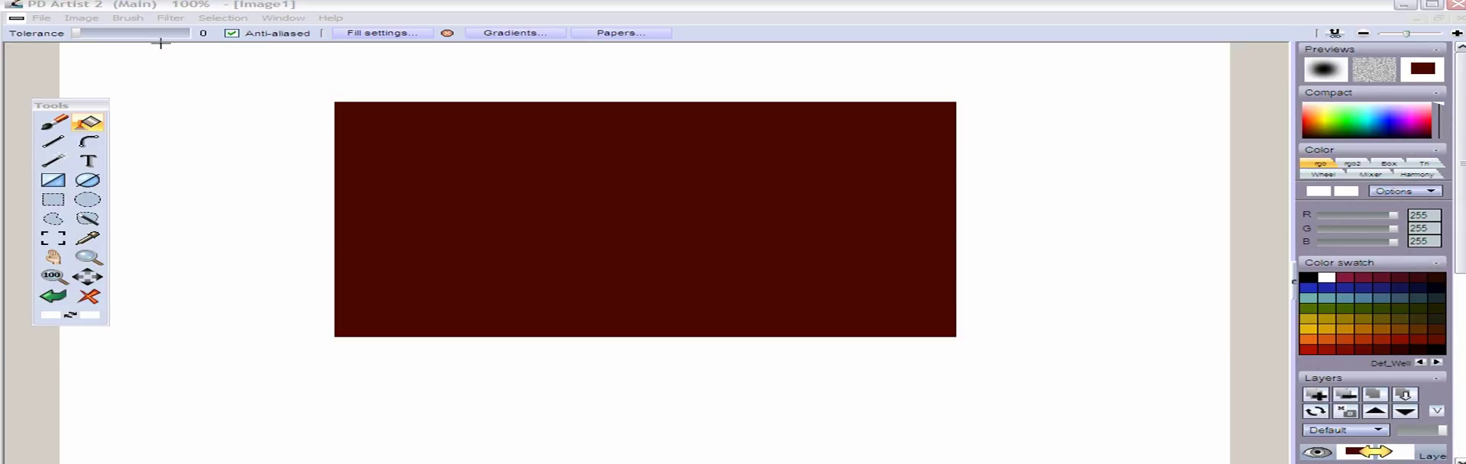
left_click(171, 18)
mouse_move(208, 122)
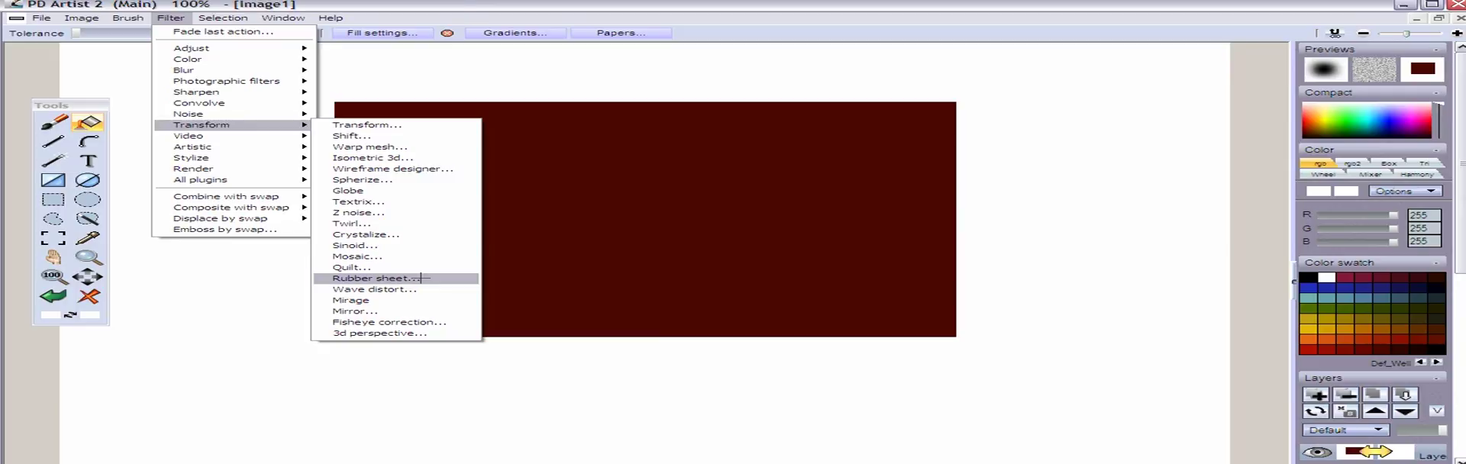
left_click(421, 278)
left_click_drag(277, 44, 398, 182)
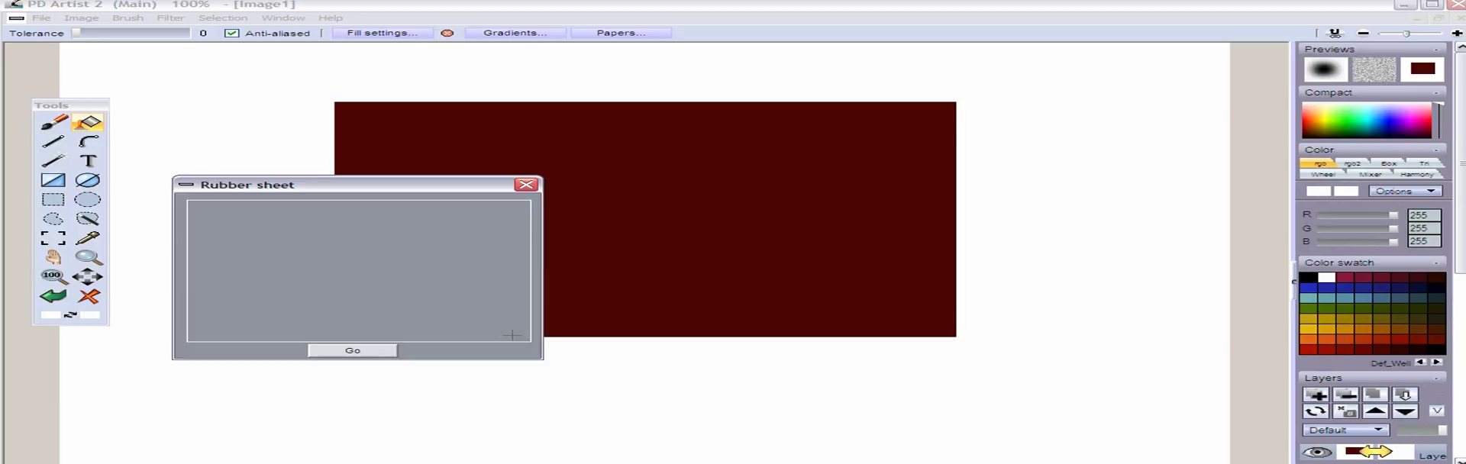
mouse_move(528, 199)
left_mouse_down()
mouse_move(437, 221)
mouse_move(532, 200)
left_mouse_up()
left_click_drag(525, 339, 502, 341)
left_click_drag(189, 339, 214, 336)
left_click_drag(188, 201, 184, 200)
left_click_drag(215, 339, 214, 340)
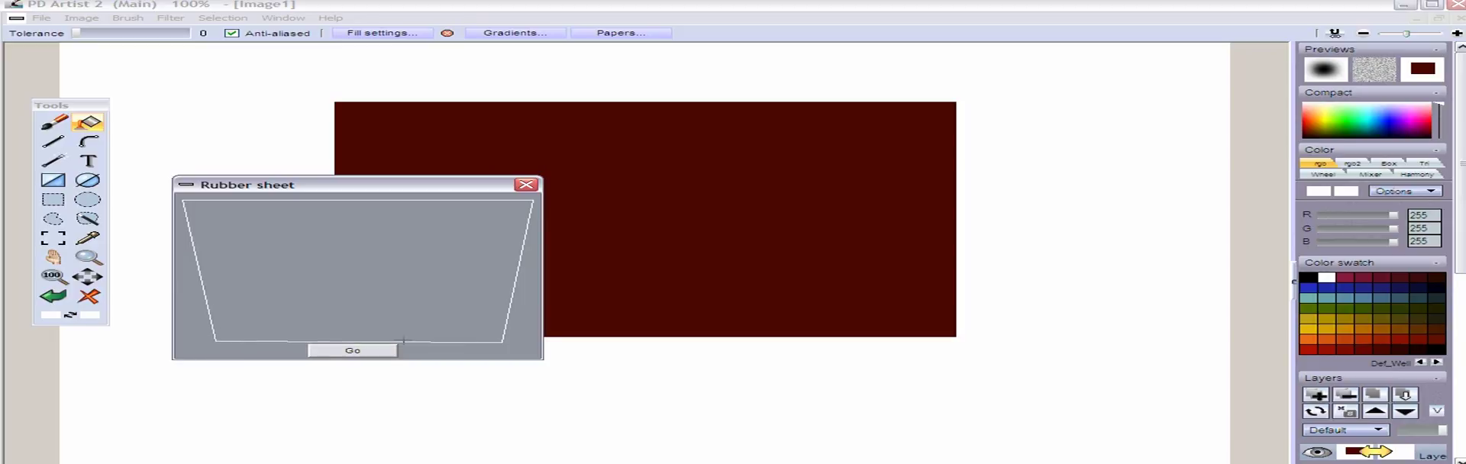
left_click_drag(498, 339, 503, 341)
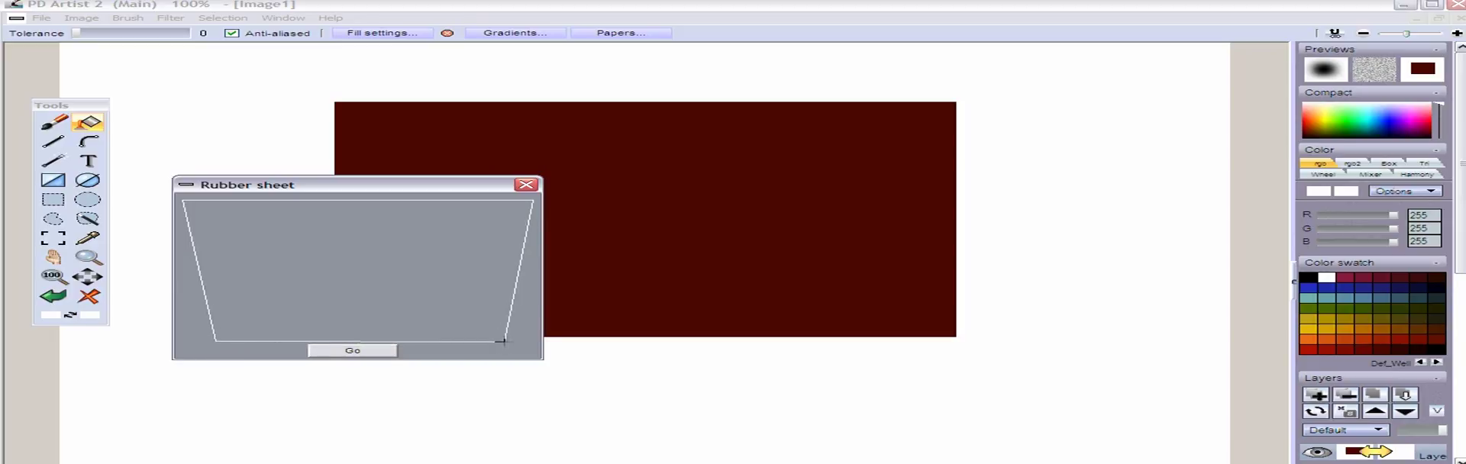
left_click(344, 350)
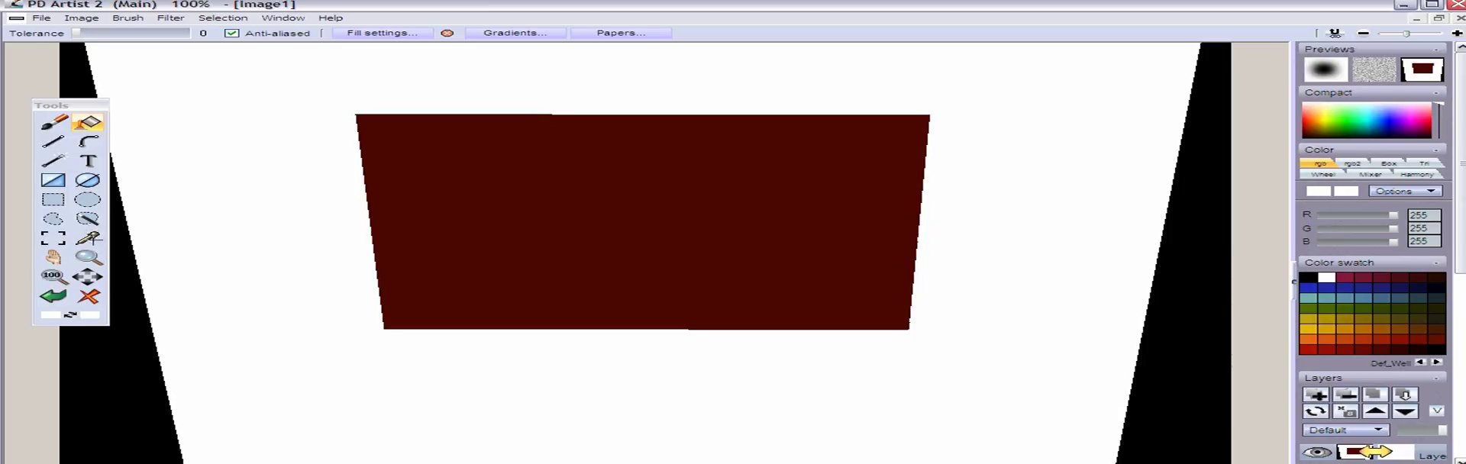
Sample white from the canvas and flood-fill the black areas beside the warped image with it
left_click(88, 238)
left_click(253, 223)
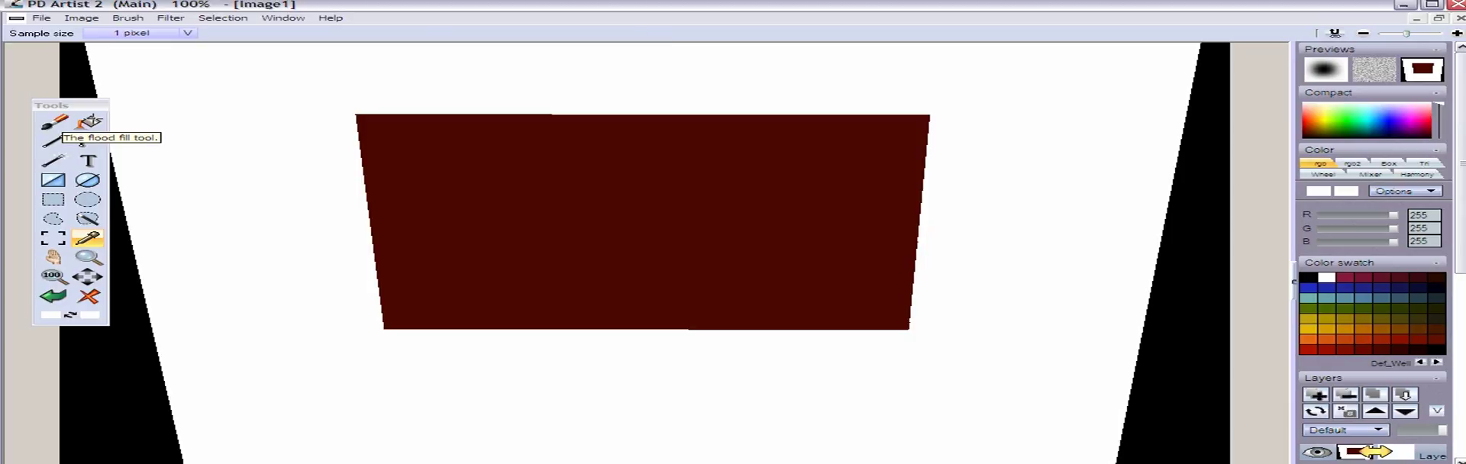
left_click(87, 122)
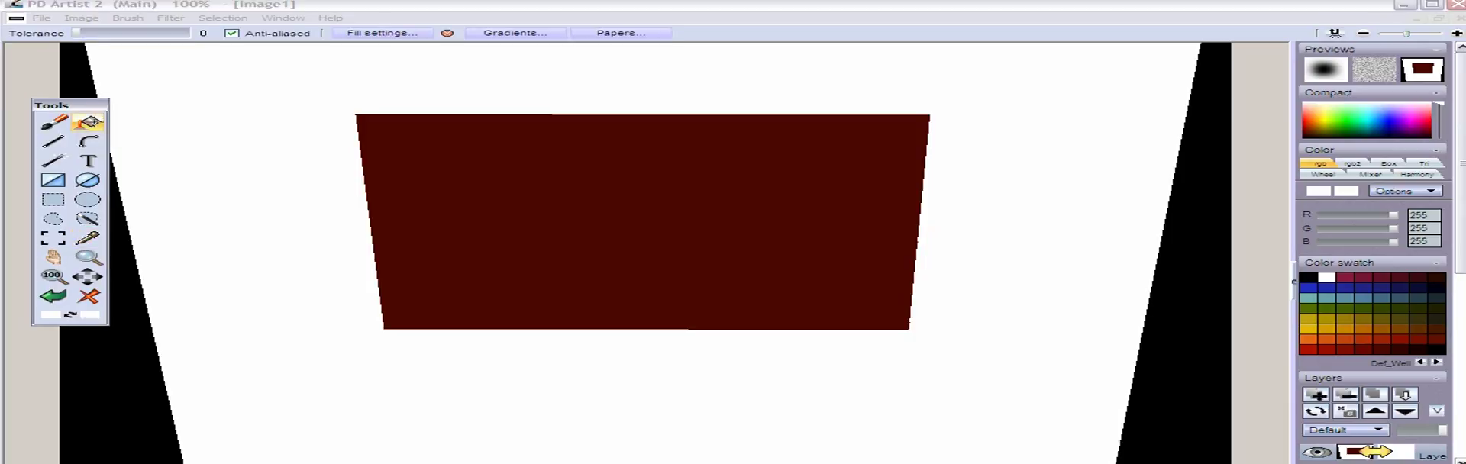
left_click(125, 410)
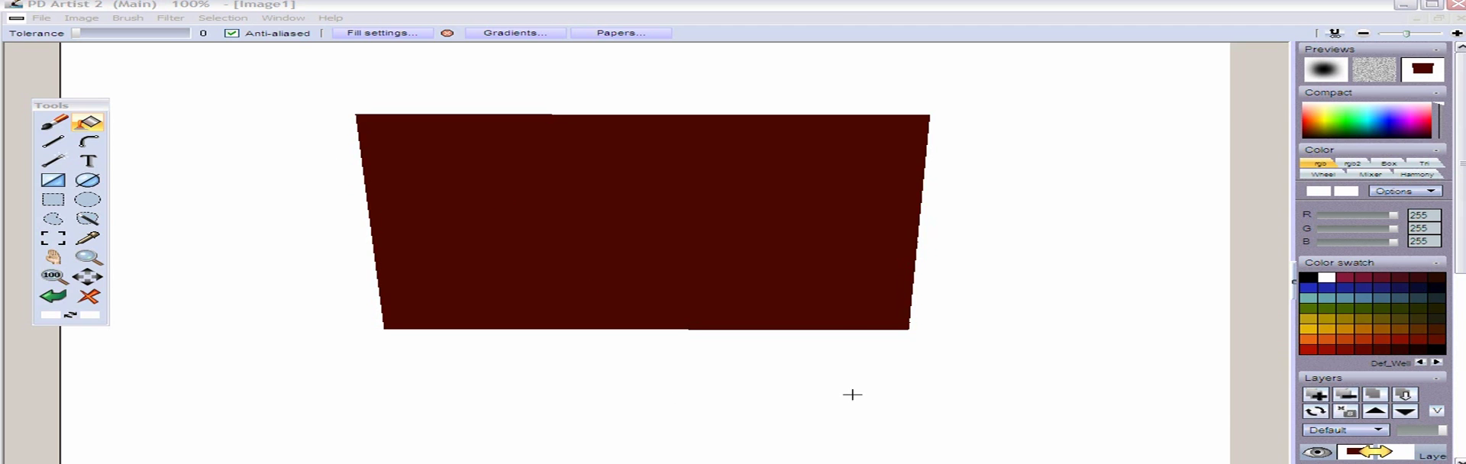
Examine the Transform filter's scale, rotate and tile options, and close it without applying anything
left_click(171, 18)
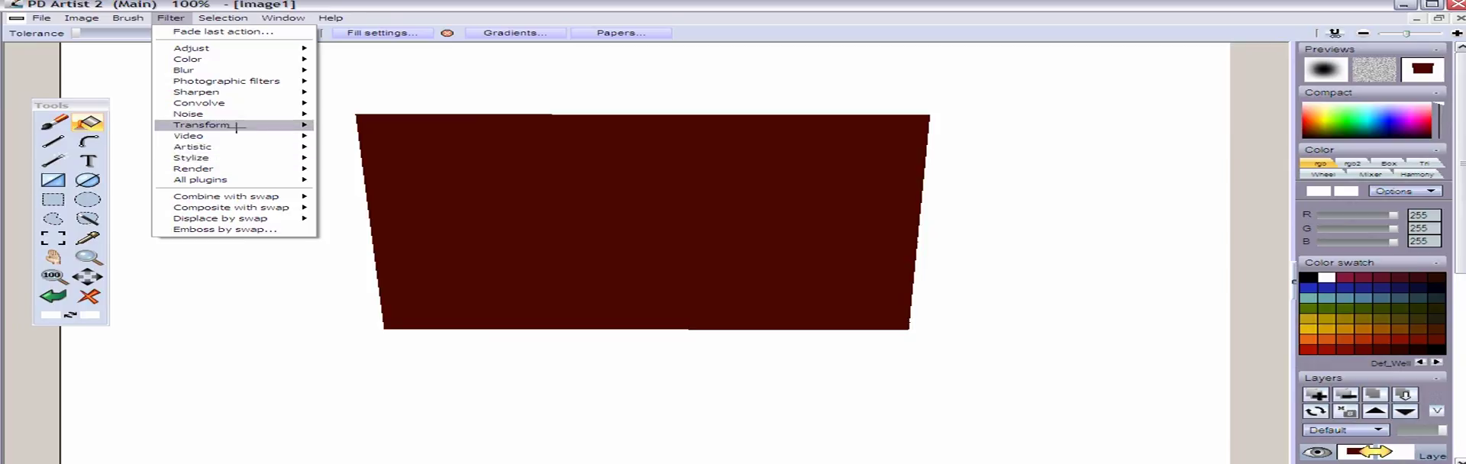
mouse_move(237, 126)
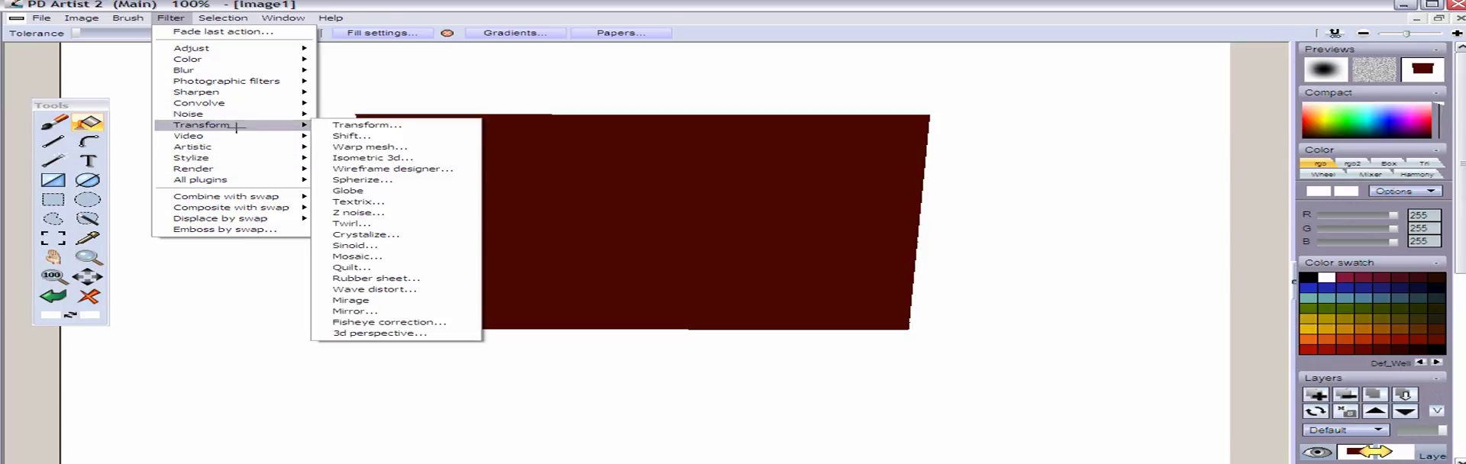
left_click(355, 126)
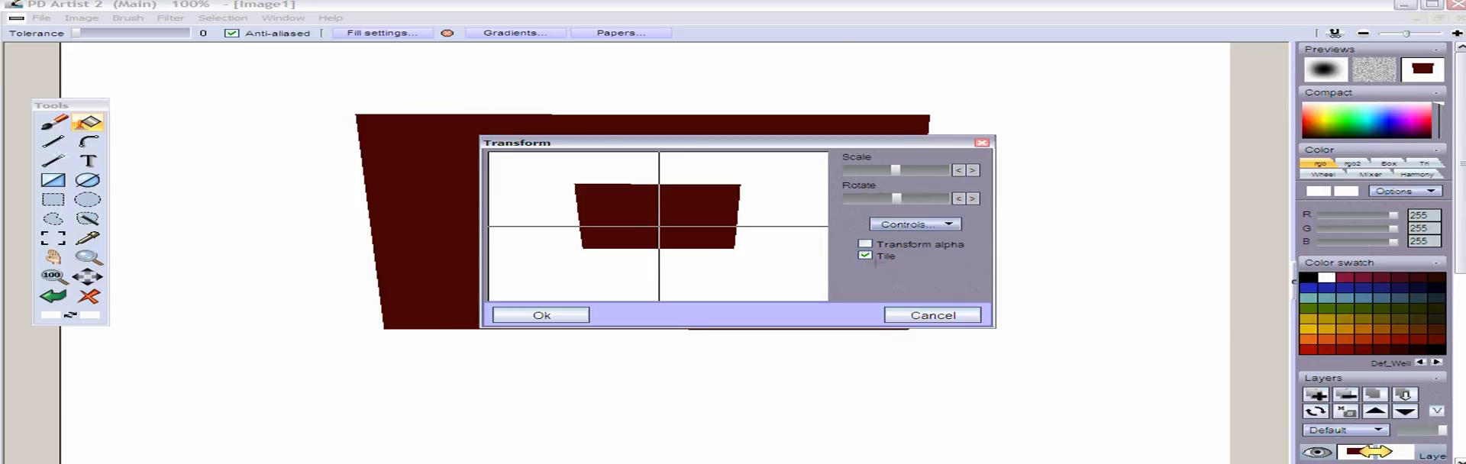
left_click(926, 316)
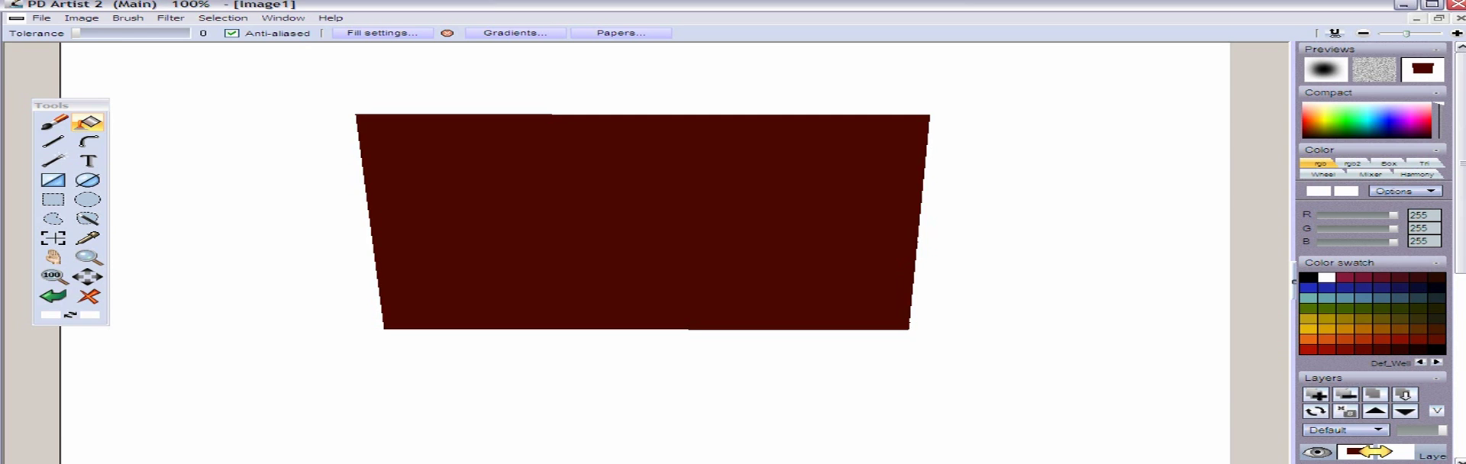
Pick up the dark red trapezoid as a custom brush and open the Brush buffer beside it
left_click(52, 238)
mouse_move(291, 87)
left_mouse_down()
mouse_move(867, 336)
mouse_move(1050, 388)
mouse_move(984, 380)
left_mouse_up()
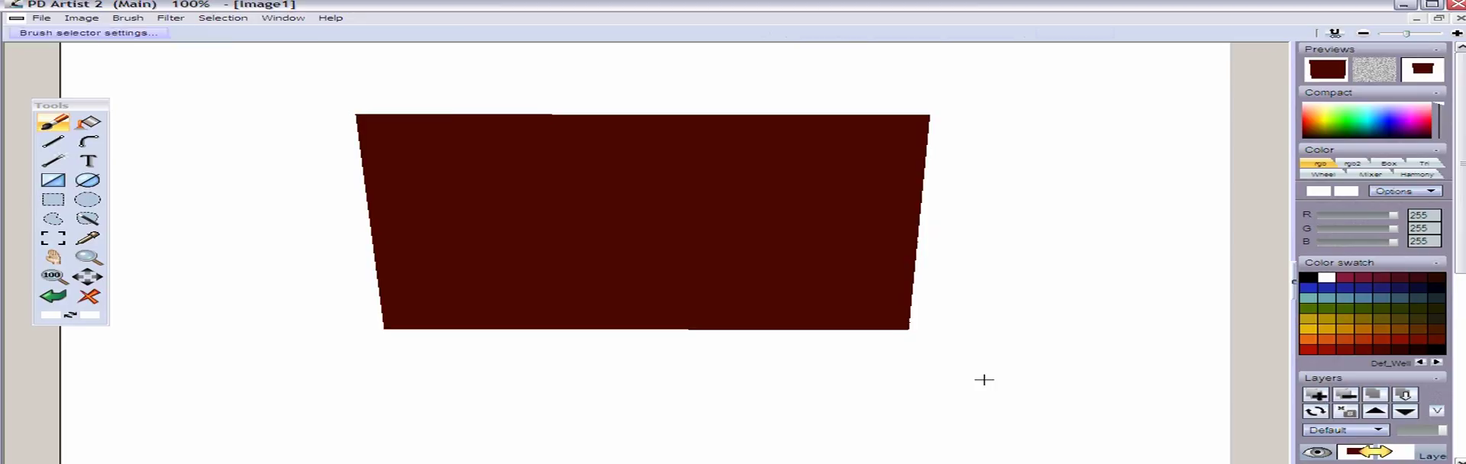
left_click(127, 17)
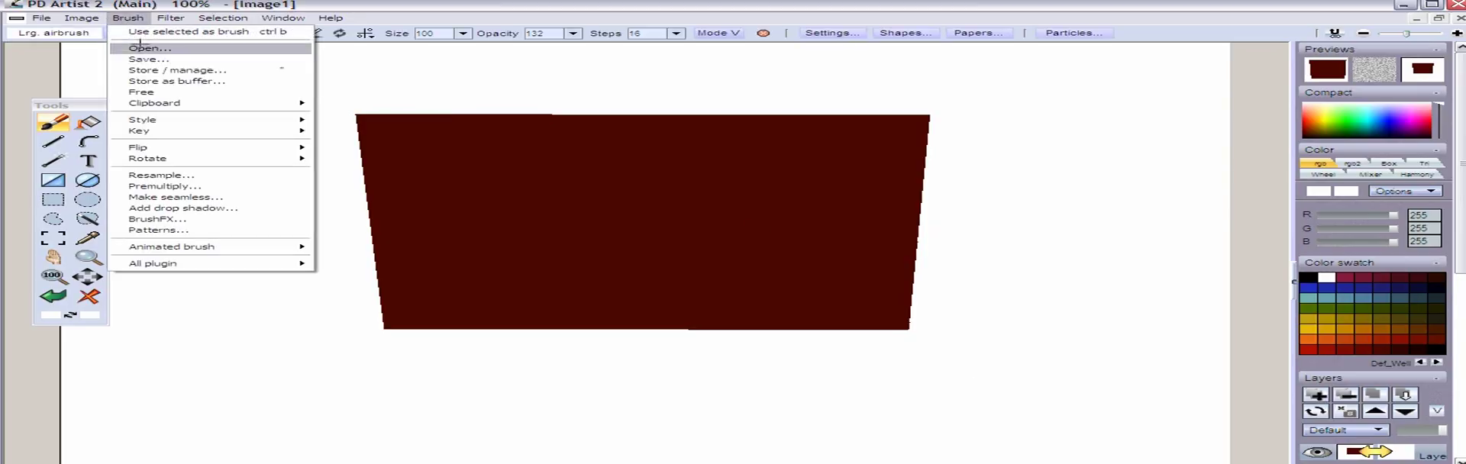
left_click(142, 68)
mouse_move(250, 138)
left_mouse_down()
mouse_move(221, 153)
mouse_move(180, 225)
left_mouse_up()
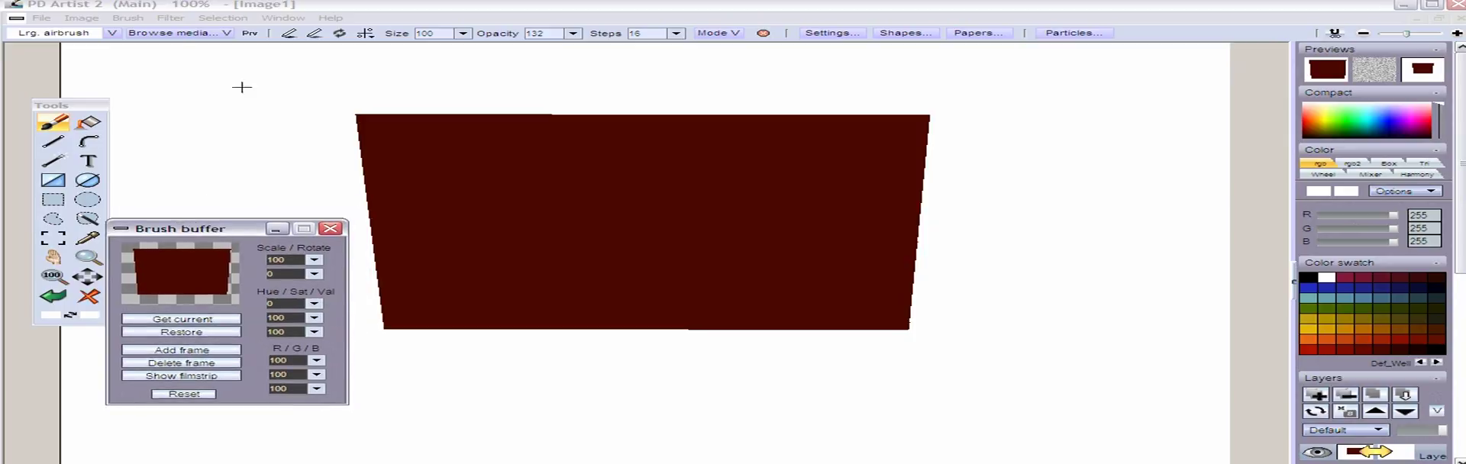
Try resampling the custom brush, first to 123% and then to a width of 3333 pixels with constrained proportions
left_click(128, 18)
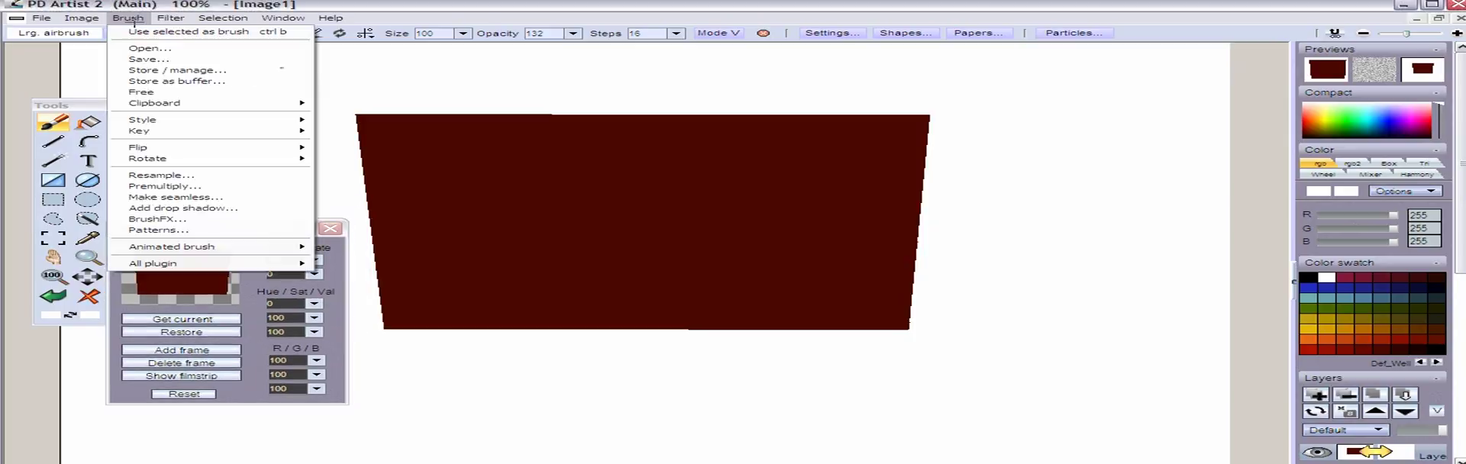
left_click(214, 174)
mouse_move(724, 169)
left_mouse_down()
mouse_move(682, 135)
mouse_move(524, 75)
mouse_move(305, 80)
mouse_move(537, 138)
left_mouse_up()
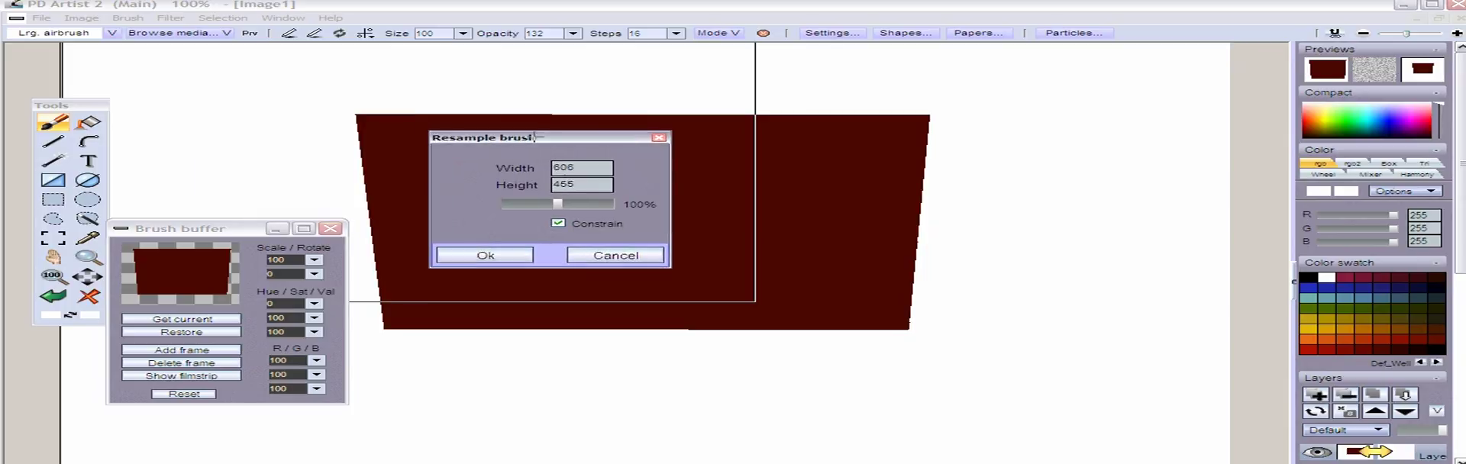
mouse_move(559, 204)
left_mouse_down()
mouse_move(611, 204)
mouse_move(570, 205)
left_mouse_up()
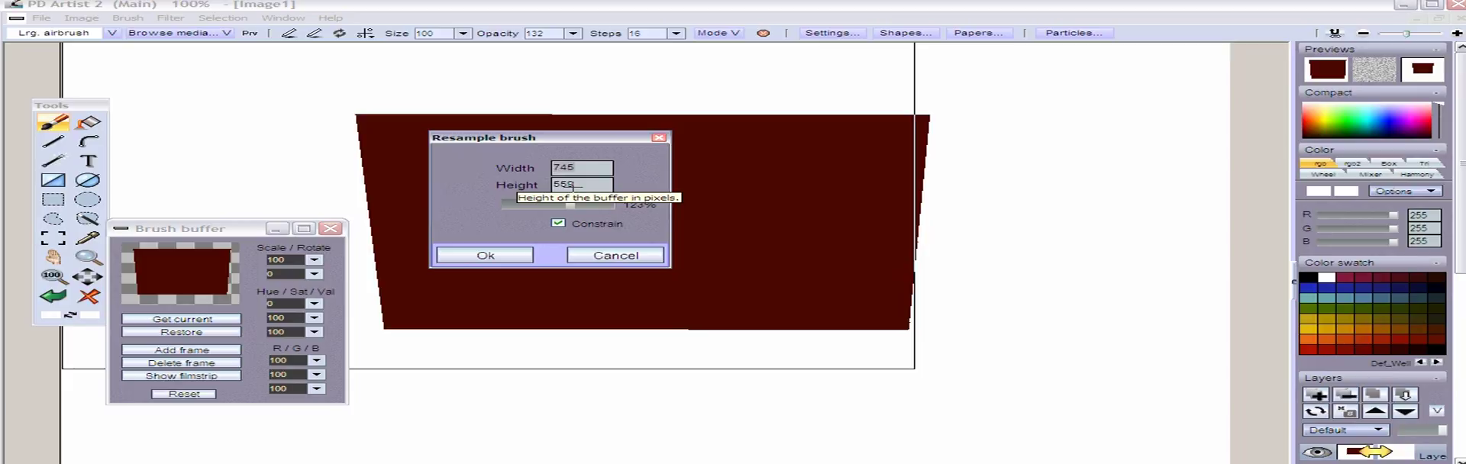
key("Delete")
key("Delete")
key("Delete")
type("33")
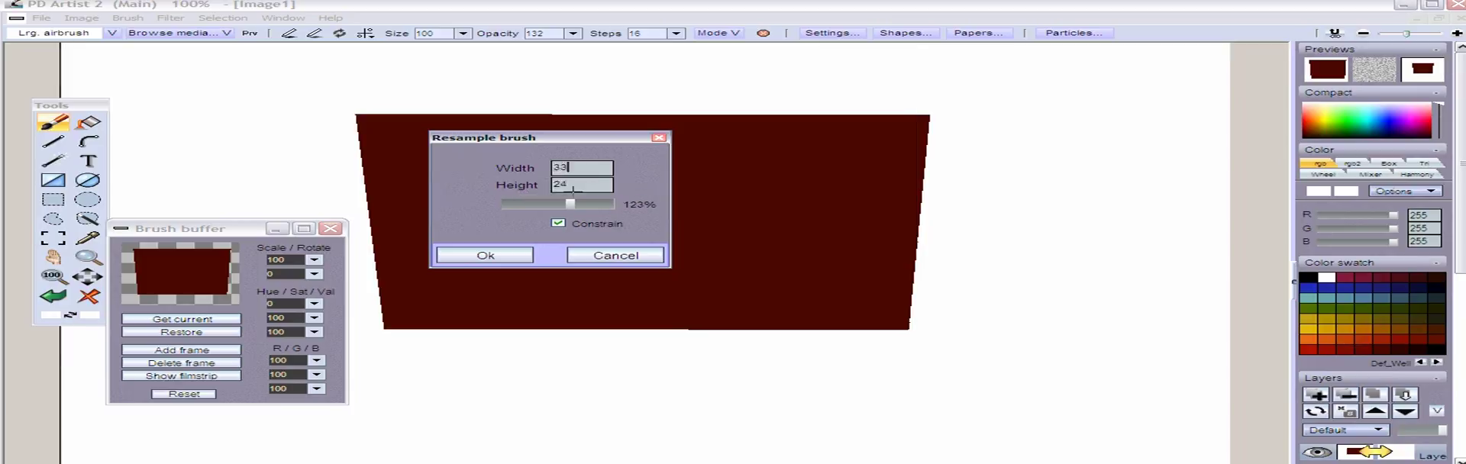
type("33")
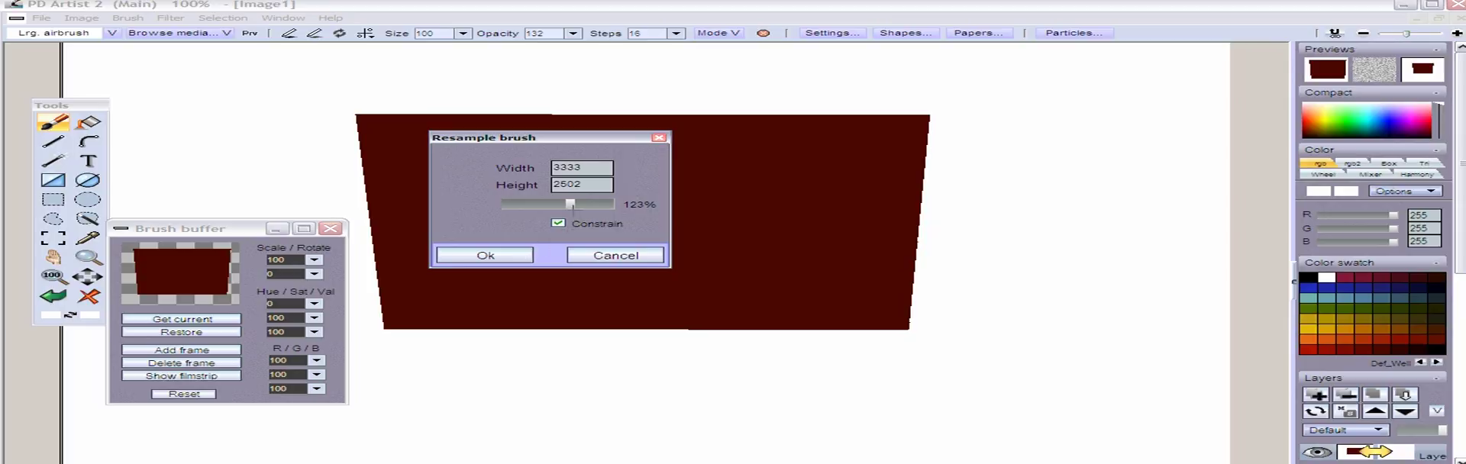
Turn off constrained proportions, set the brush height to 1111 pixels, and cancel the resampling
left_click(559, 223)
left_click_drag(583, 187, 504, 190)
type("1111")
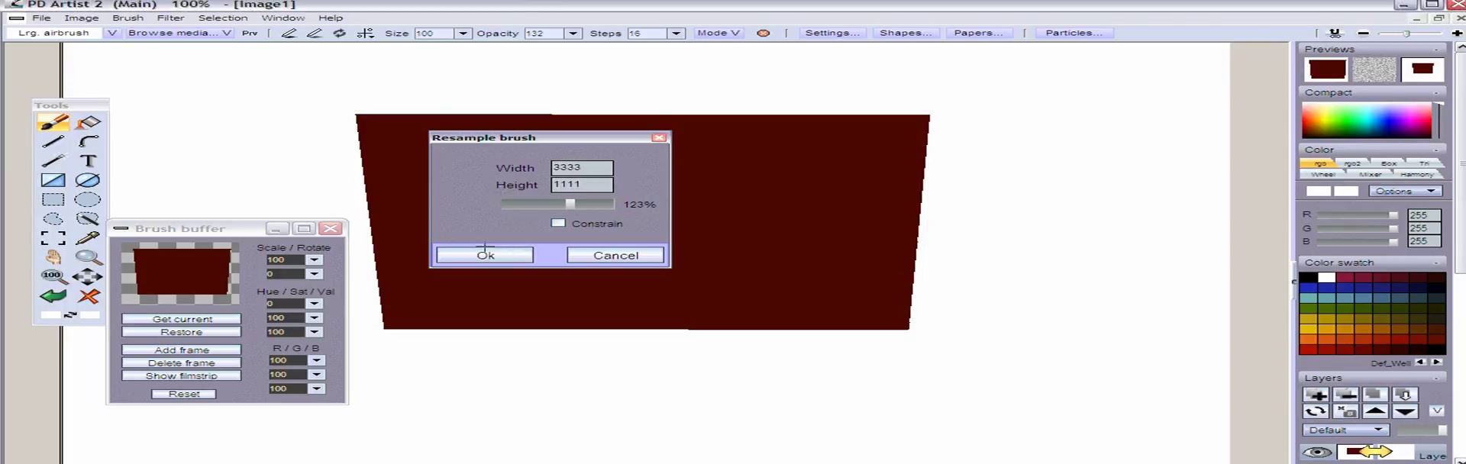
left_click(626, 254)
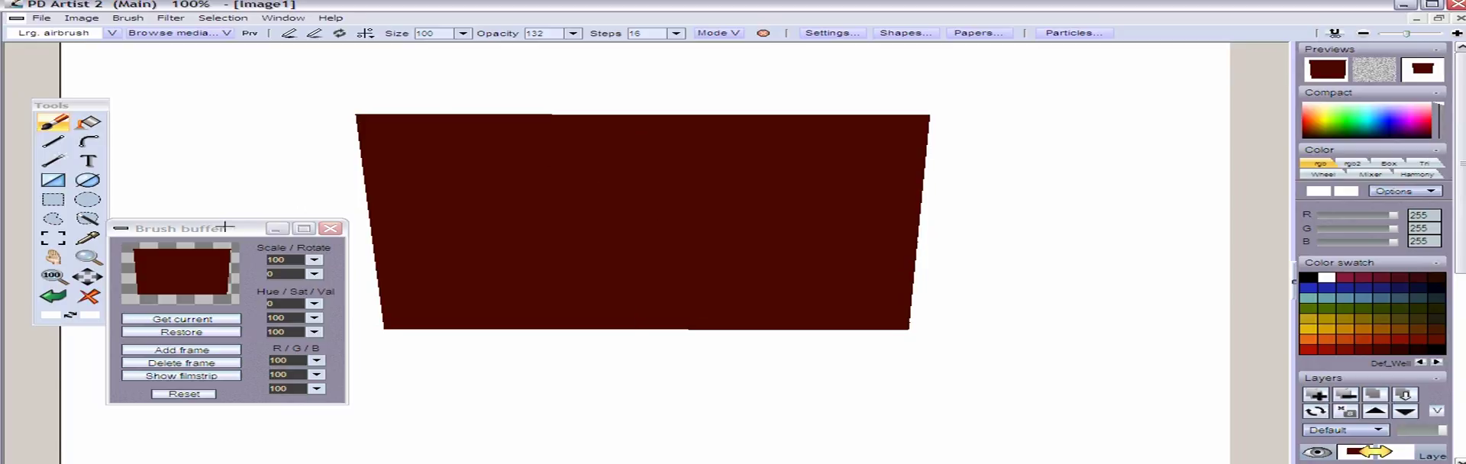
Open the store and manage options for the custom brush
left_click(128, 18)
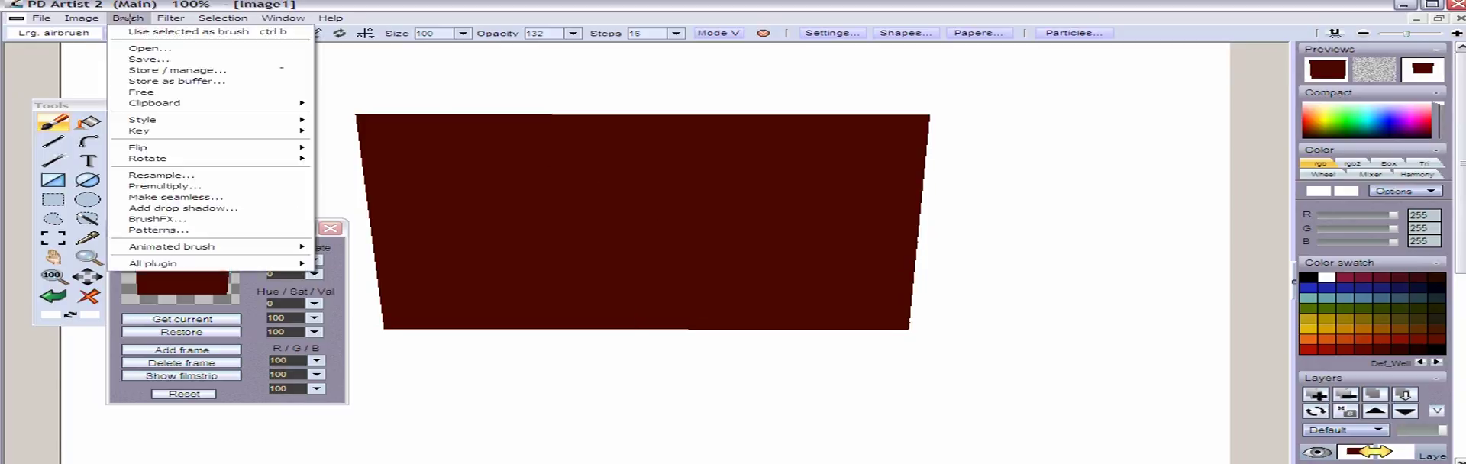
left_click(155, 69)
mouse_move(304, 161)
left_mouse_down()
mouse_move(363, 97)
mouse_move(471, 199)
mouse_move(475, 234)
left_mouse_up()
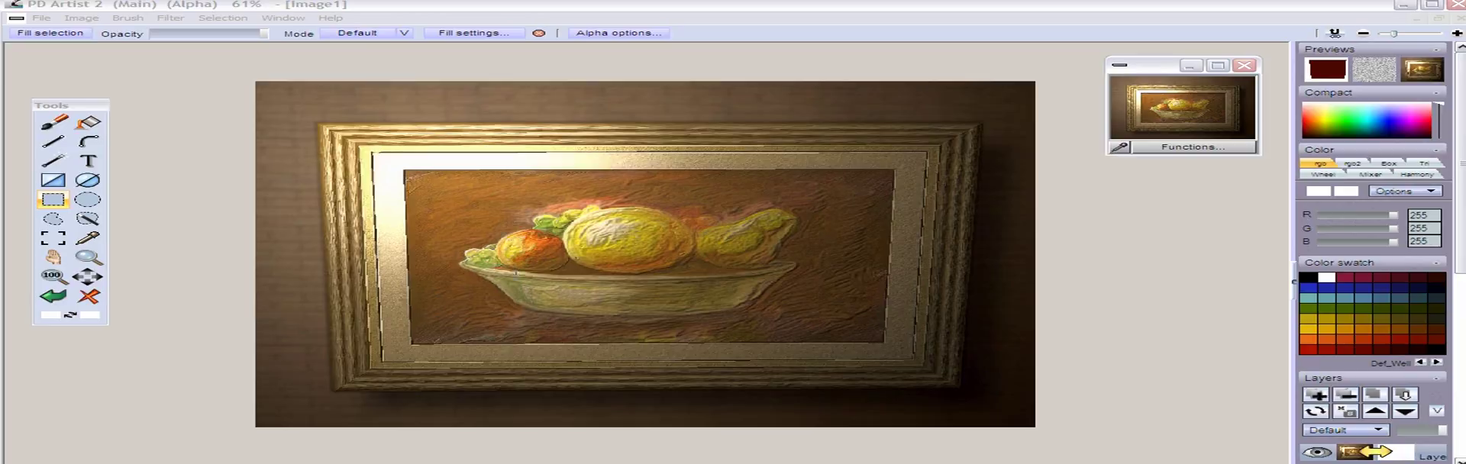
Apply Soft contrast improvement to the framed fruit painting with softness at about two thirds and a high exposure
left_click(164, 18)
mouse_move(164, 81)
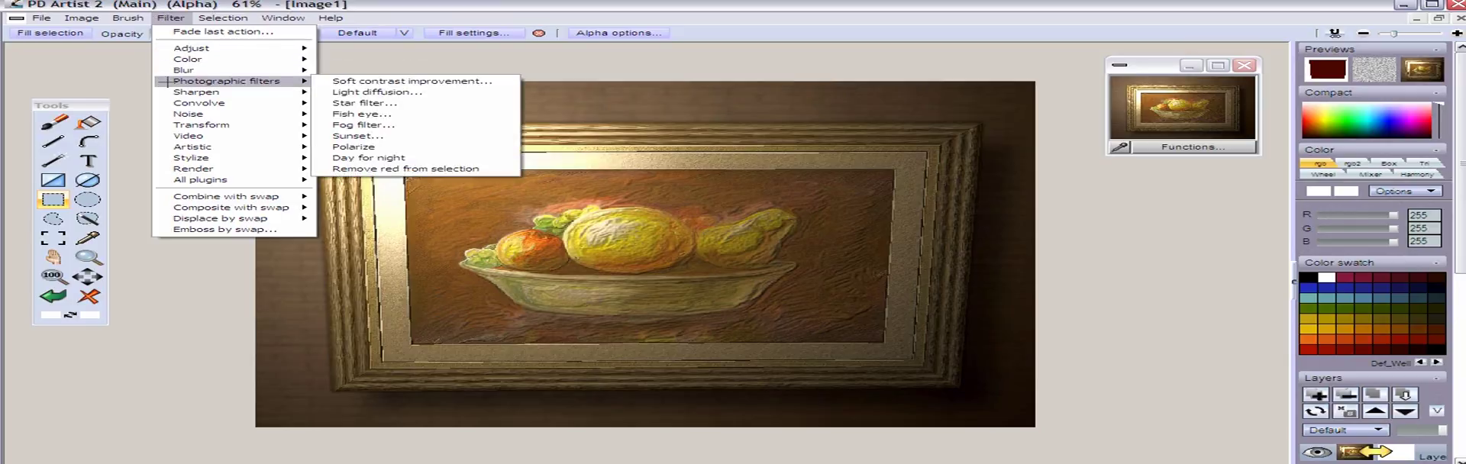
left_click(336, 81)
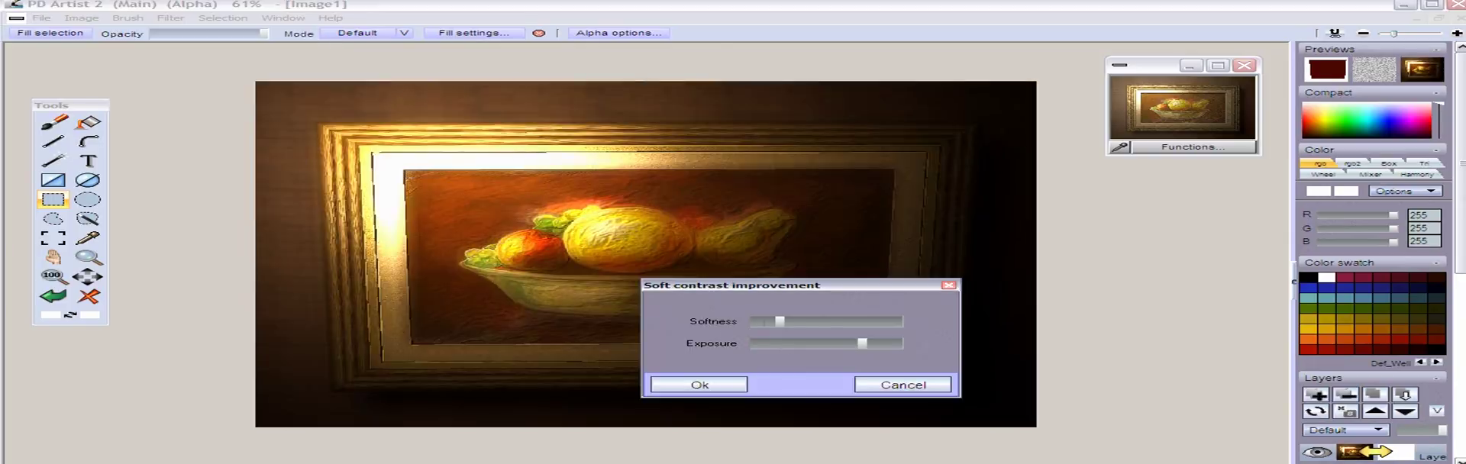
mouse_move(779, 321)
left_mouse_down()
mouse_move(833, 322)
mouse_move(769, 321)
left_mouse_up()
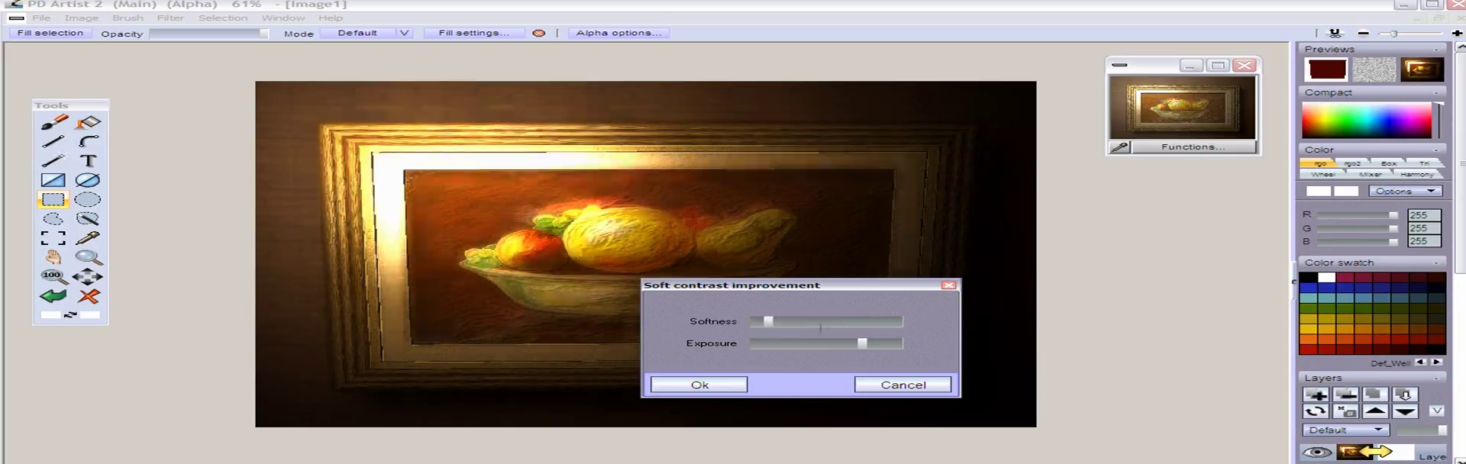
left_click_drag(862, 344, 845, 344)
left_click(883, 345)
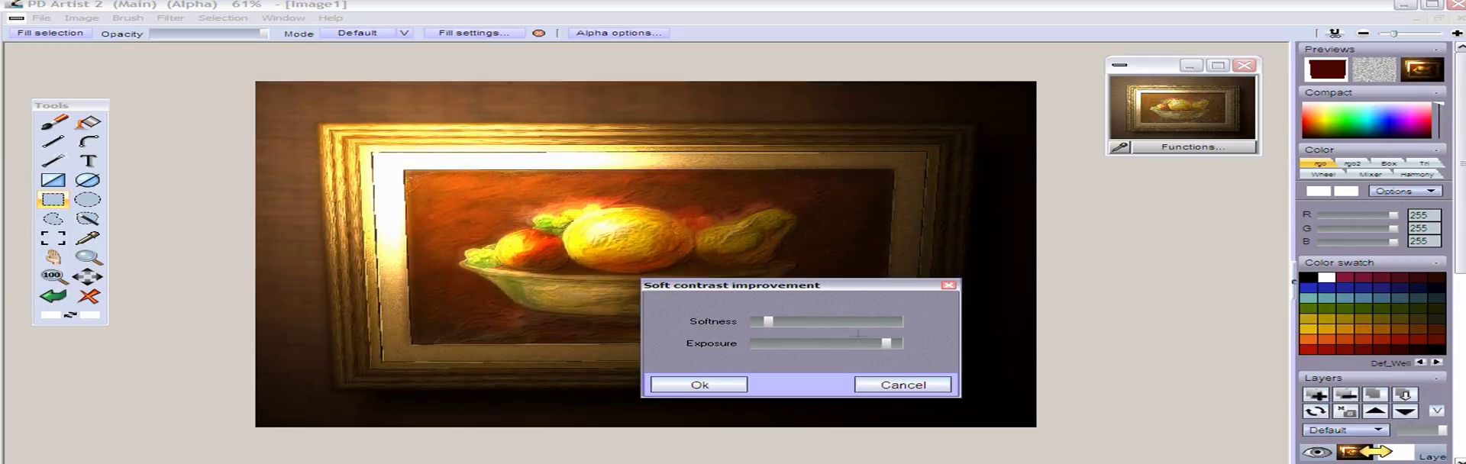
left_click(838, 323)
left_click(861, 323)
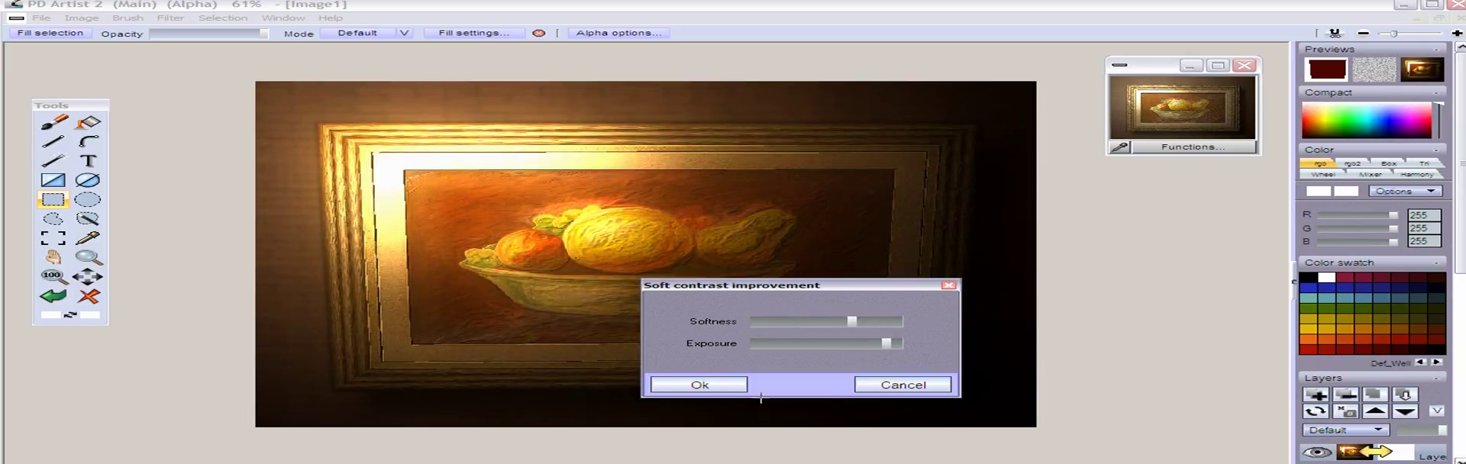
left_click(730, 386)
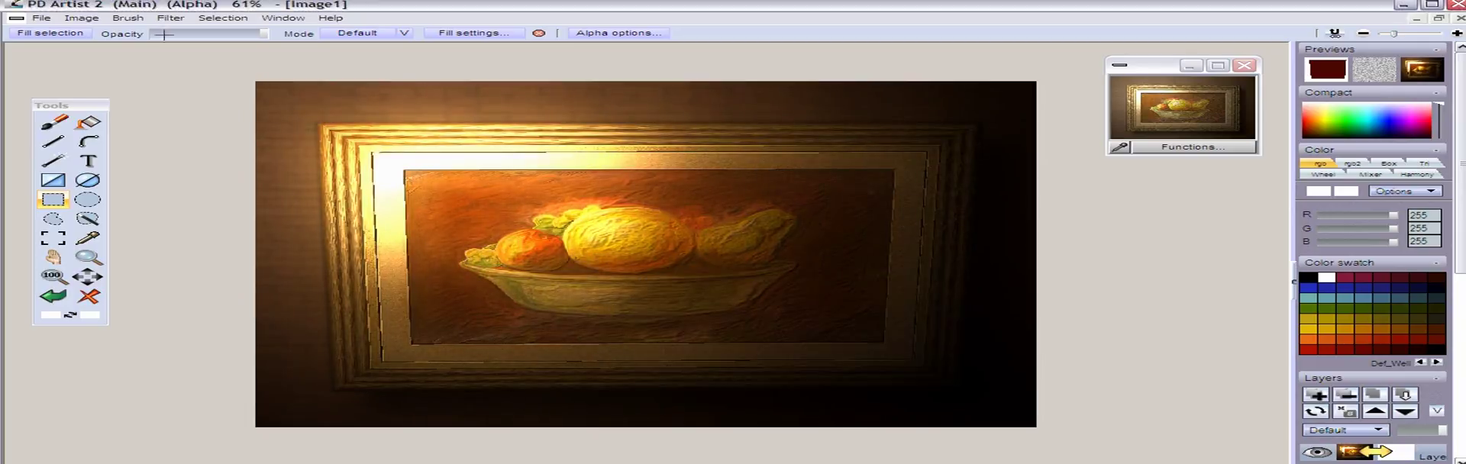
Fade the soft contrast effect to roughly halfway with Interactive undo, and switch to the freehand brush tool
left_click(1335, 34)
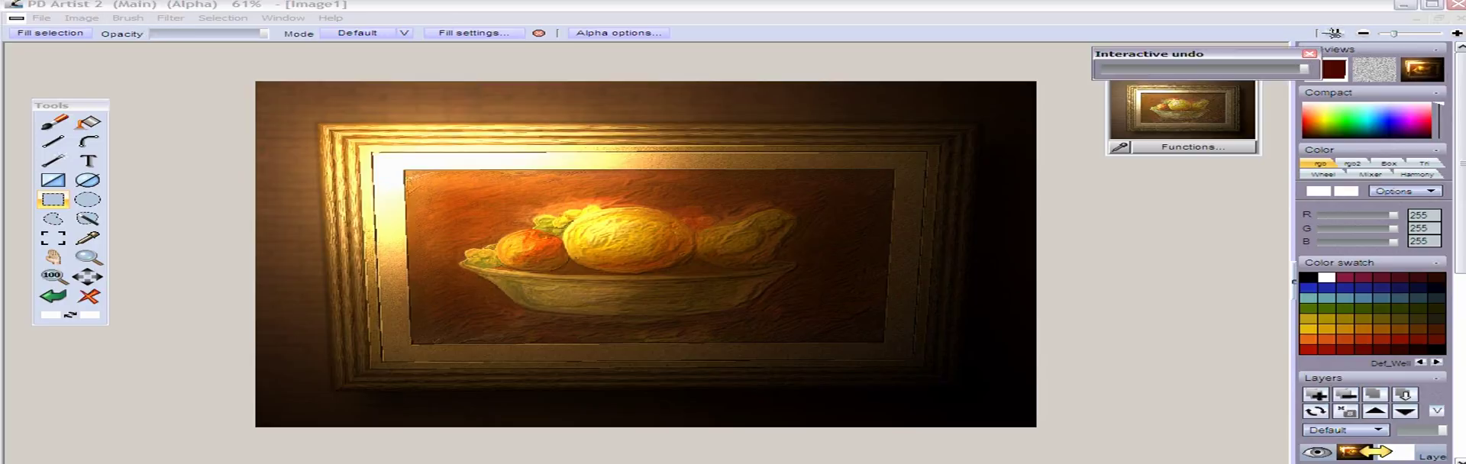
left_click_drag(1304, 69, 1212, 69)
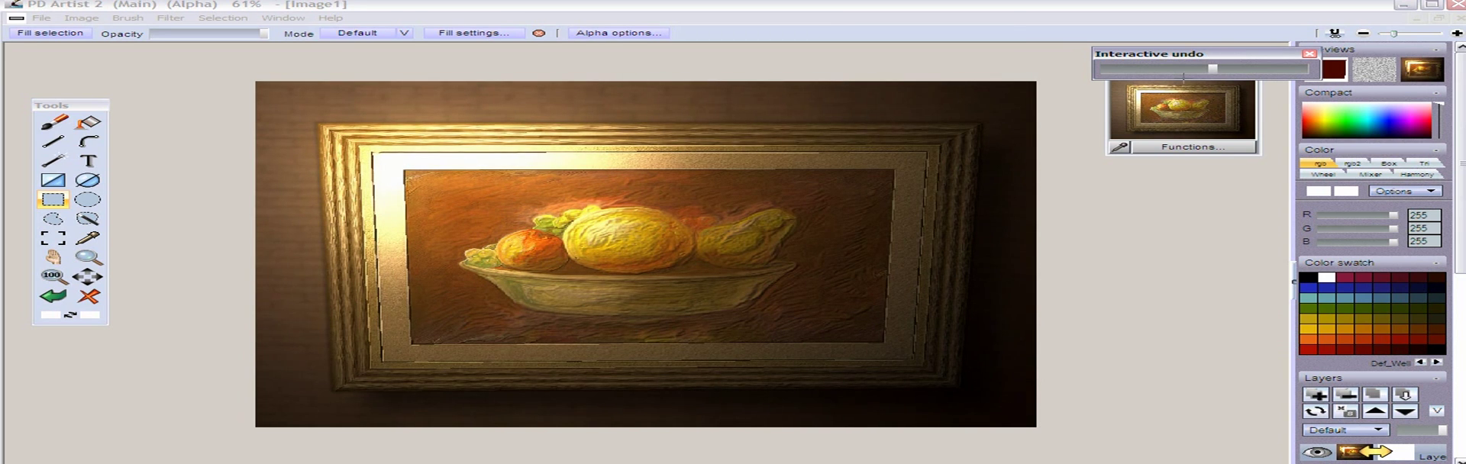
left_click(998, 58)
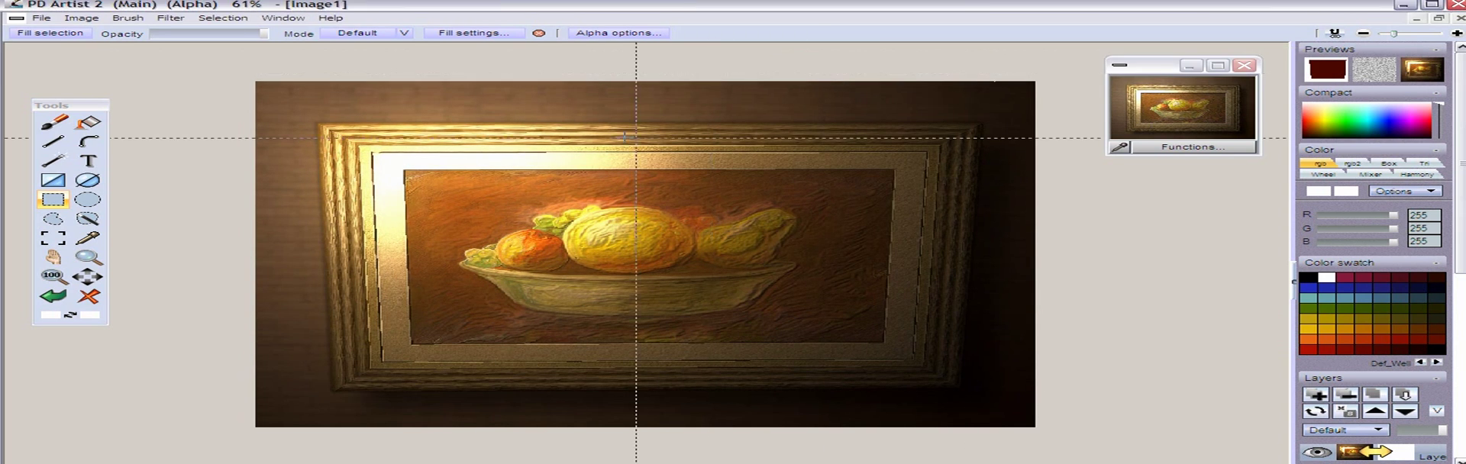
left_click(54, 122)
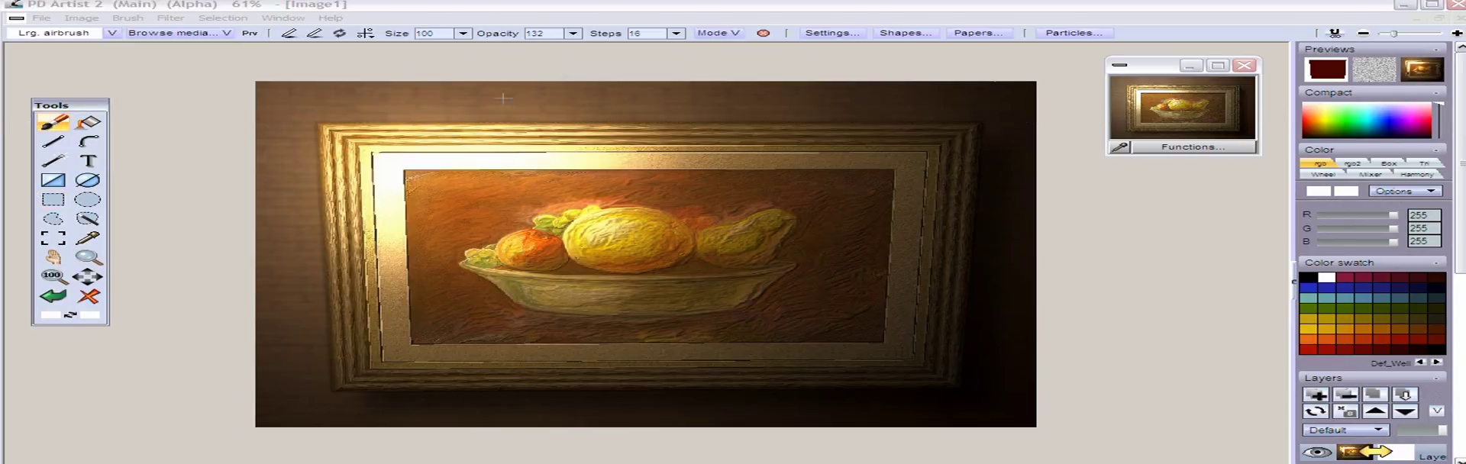
Try the Light diffusion filter on the painting with Dark diffusion and a radius of 72
left_click(169, 18)
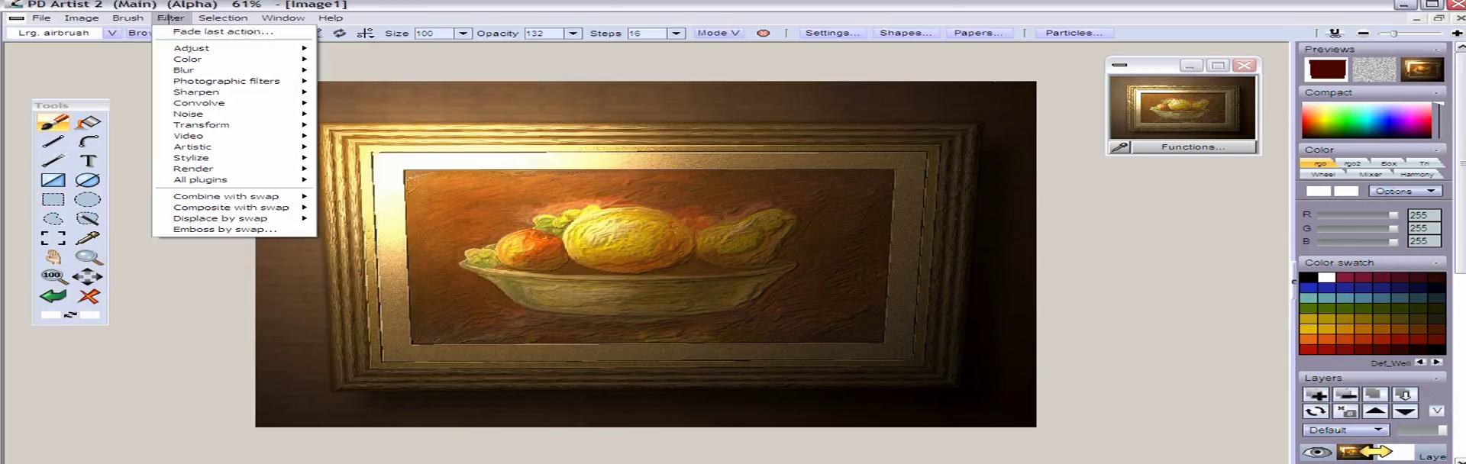
mouse_move(290, 81)
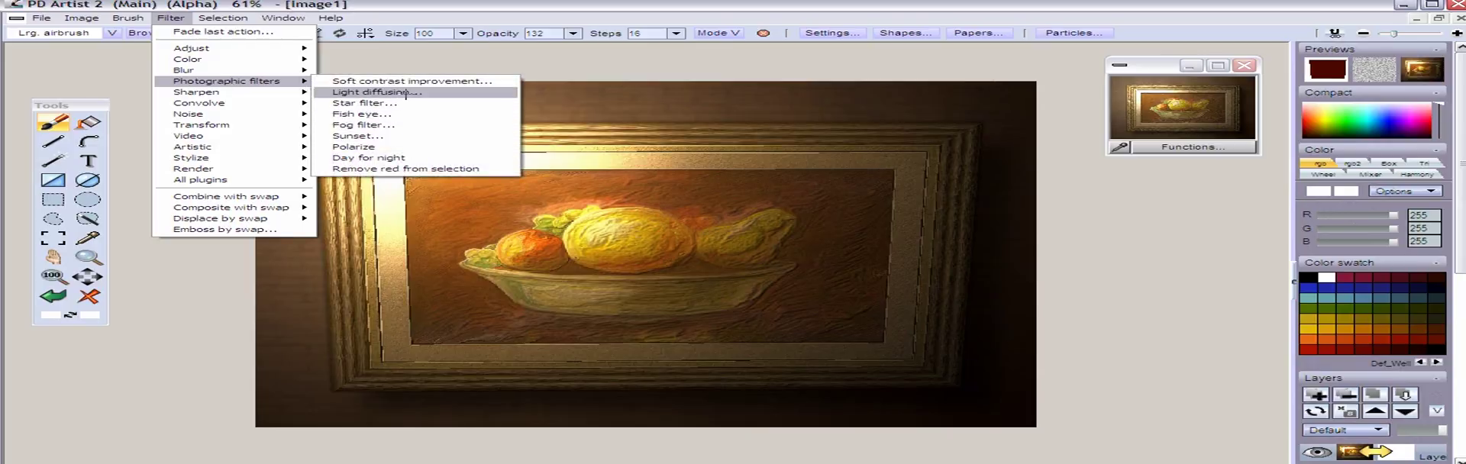
left_click(528, 4)
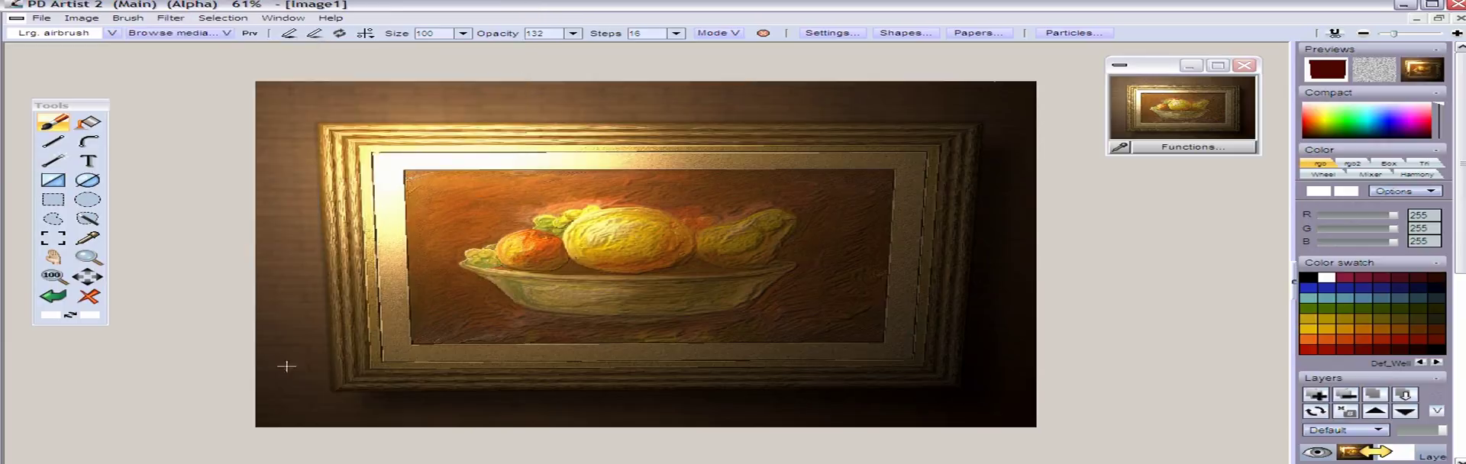
left_click(52, 275)
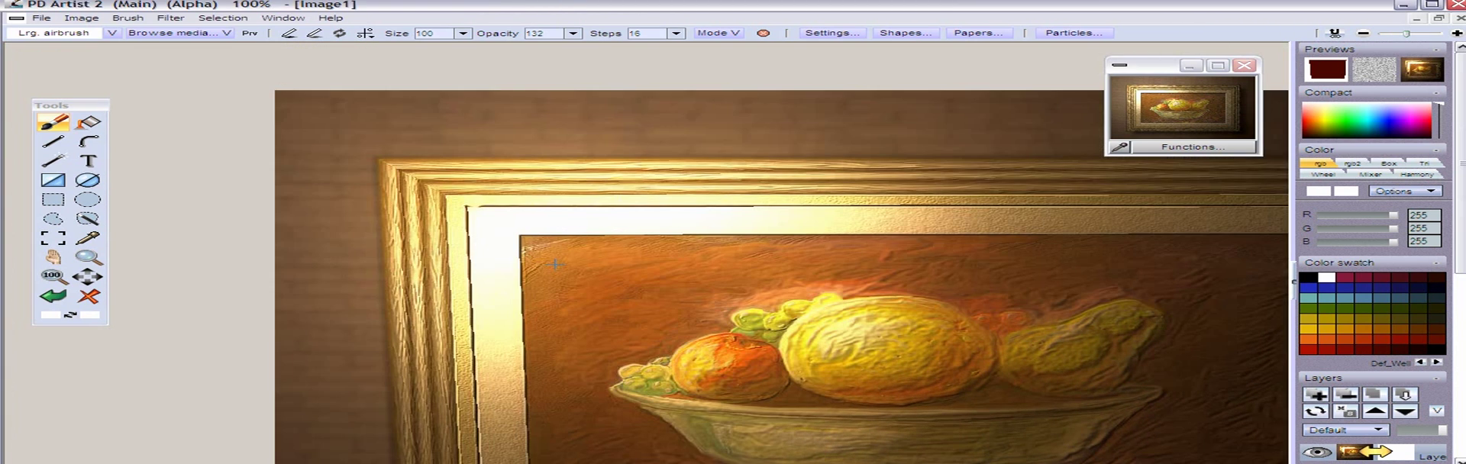
left_click_drag(555, 264, 427, 278)
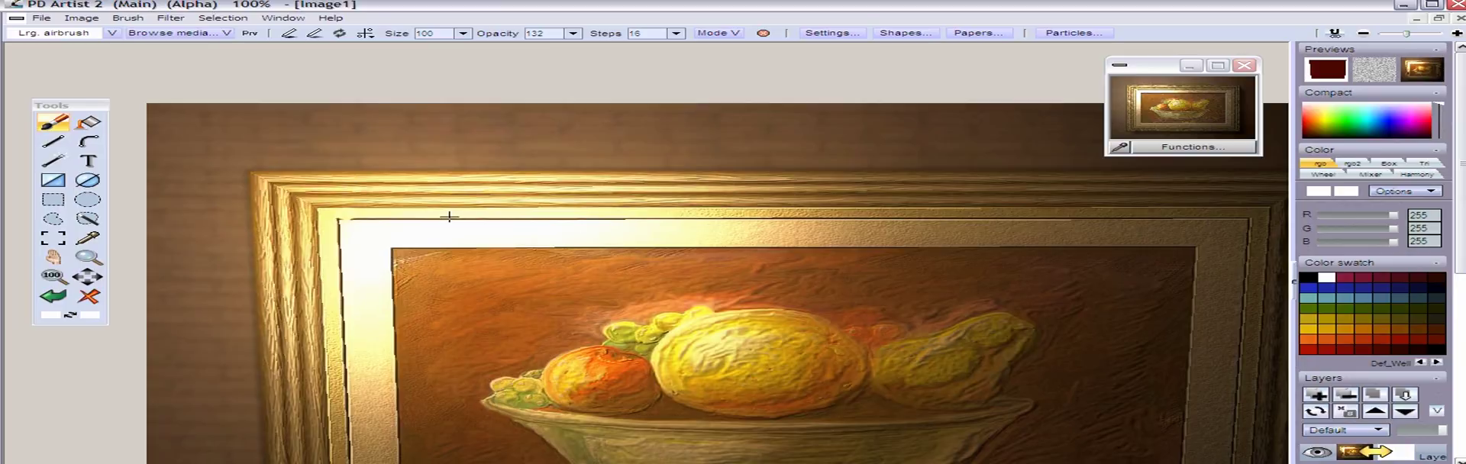
left_click(170, 18)
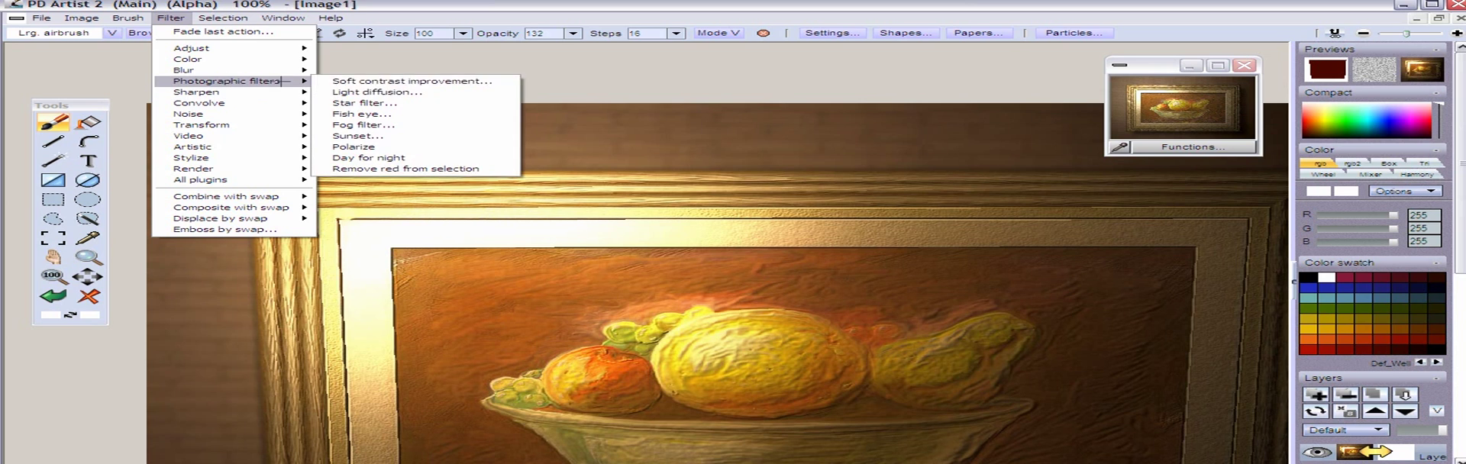
left_click(374, 91)
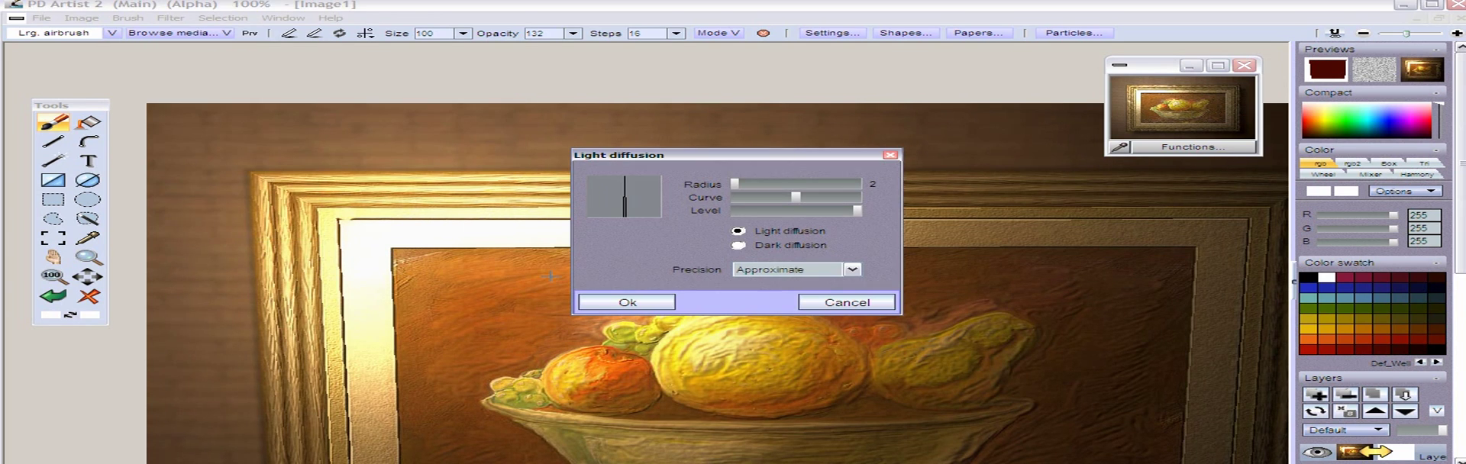
left_click_drag(761, 184, 1097, 177)
mouse_move(1138, 207)
left_mouse_down()
mouse_move(1177, 204)
mouse_move(1157, 205)
left_mouse_up()
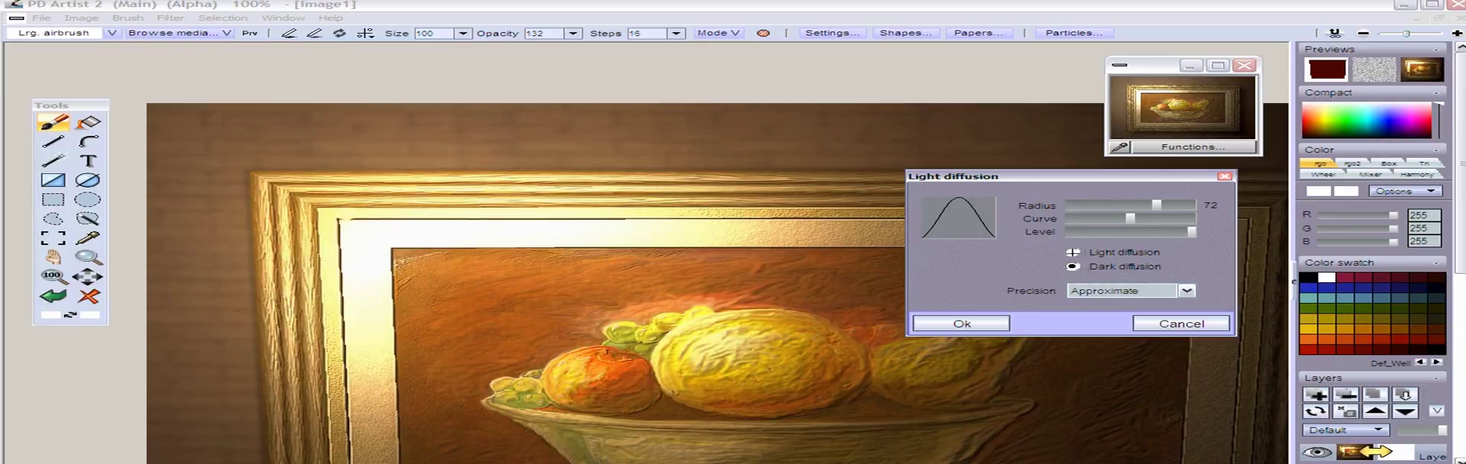
left_click(961, 324)
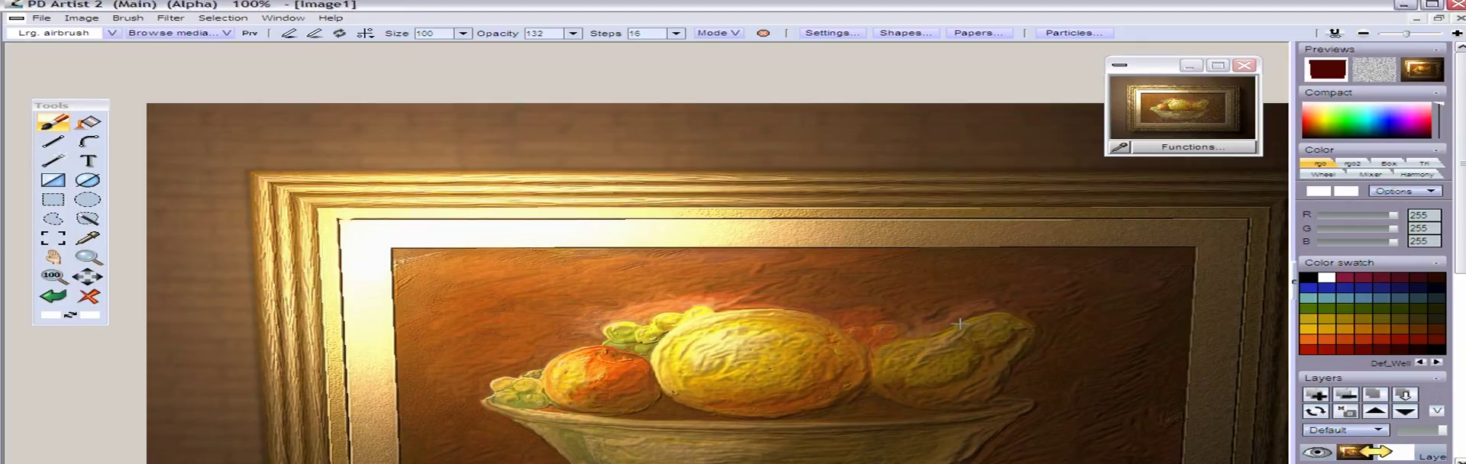
Preview the Light diffusion filter in its light mode on the painting with the radius reduced to about 65
left_click(222, 18)
left_click(227, 32)
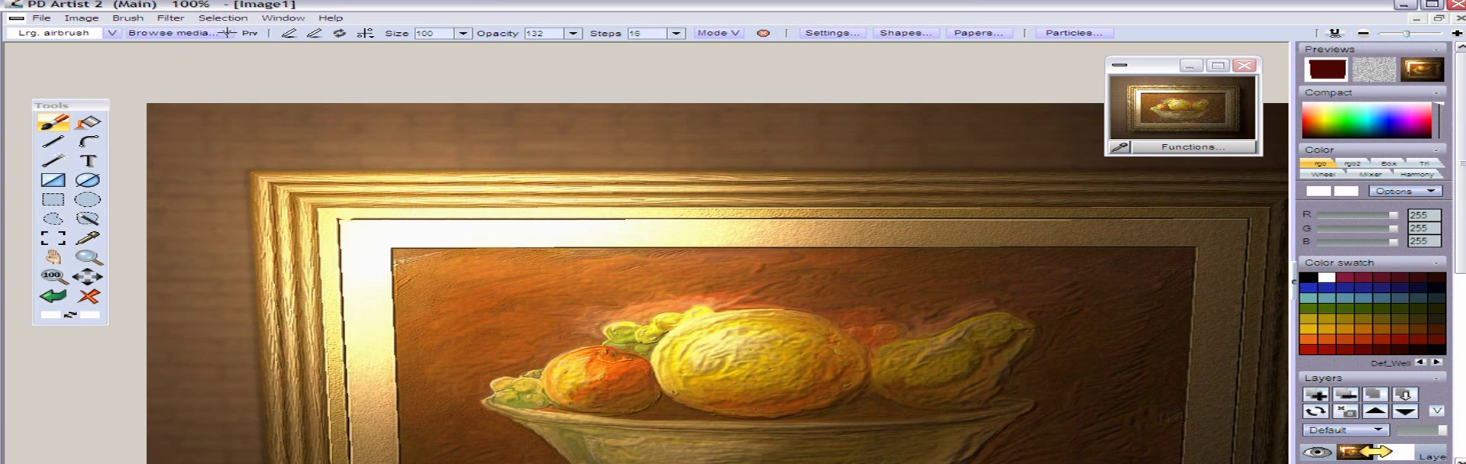
left_click(220, 17)
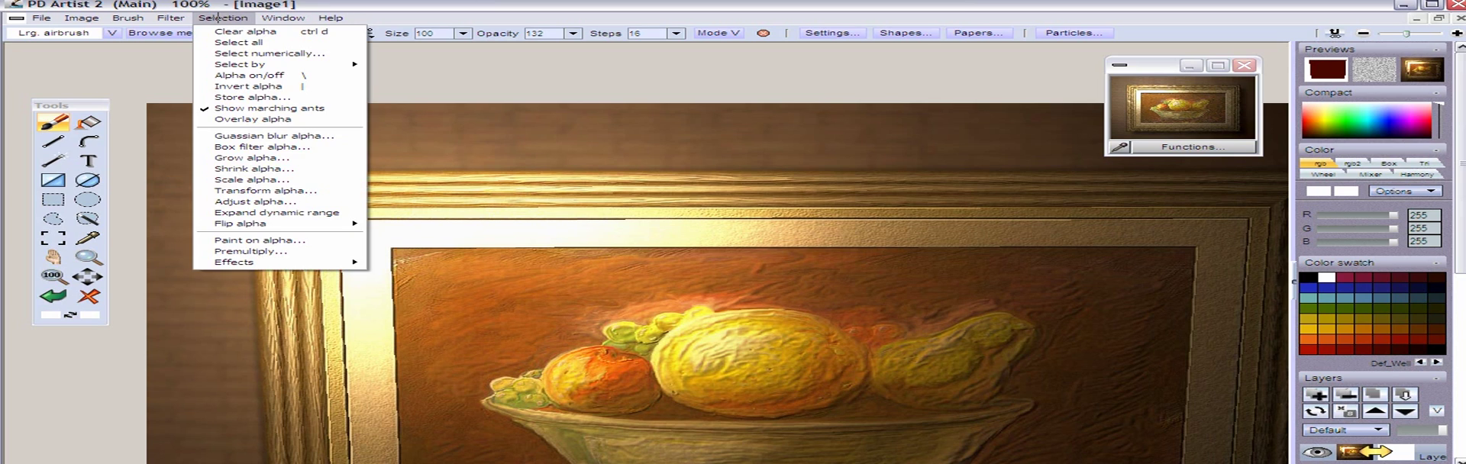
mouse_move(172, 18)
mouse_move(229, 81)
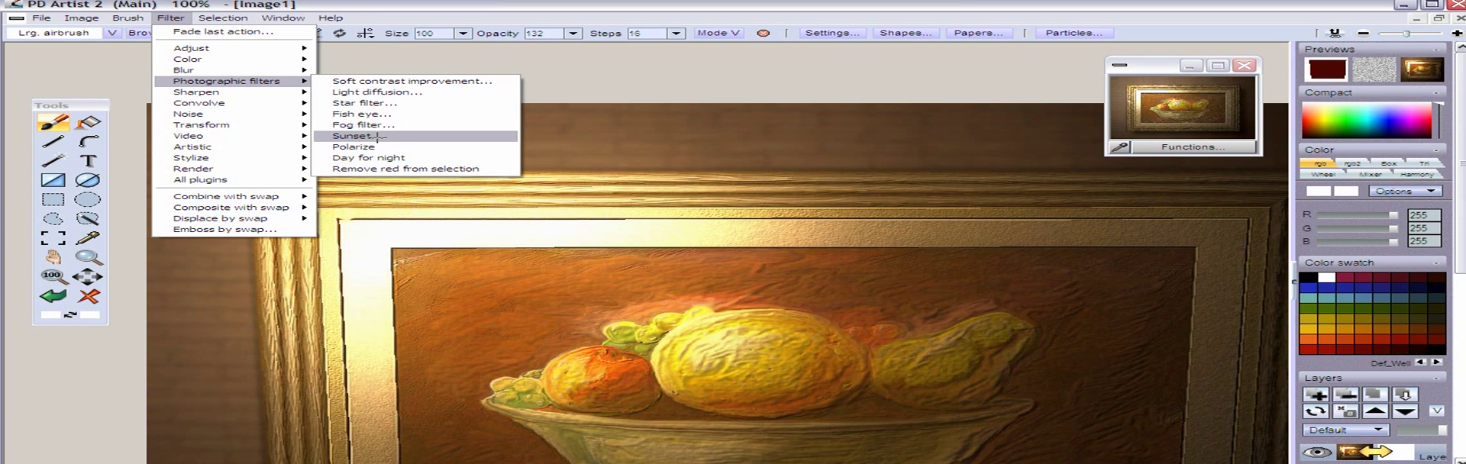
left_click(375, 91)
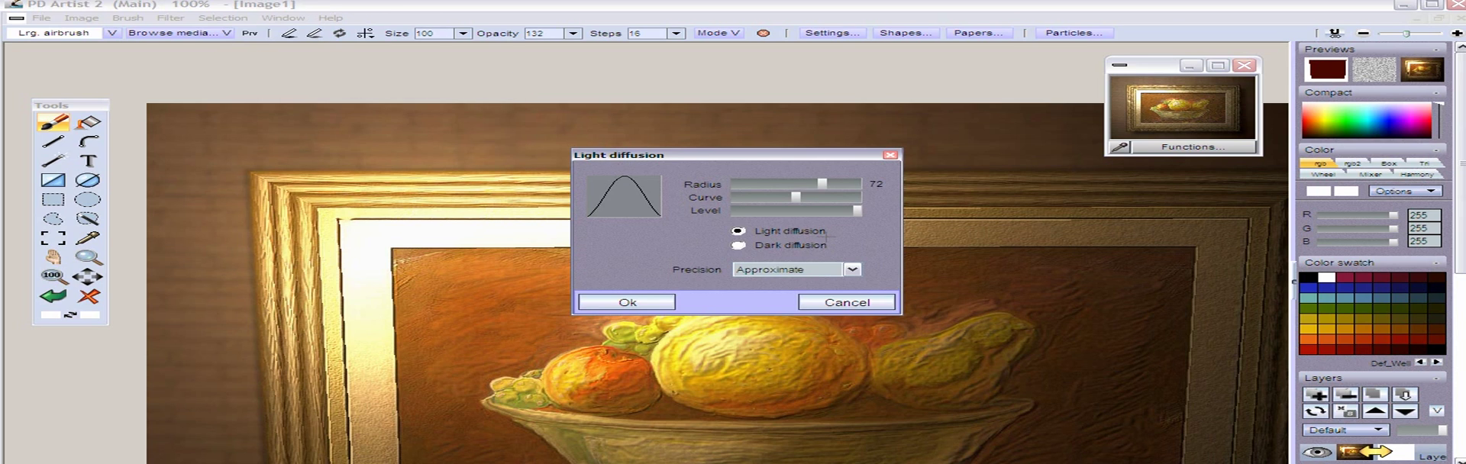
left_click(799, 186)
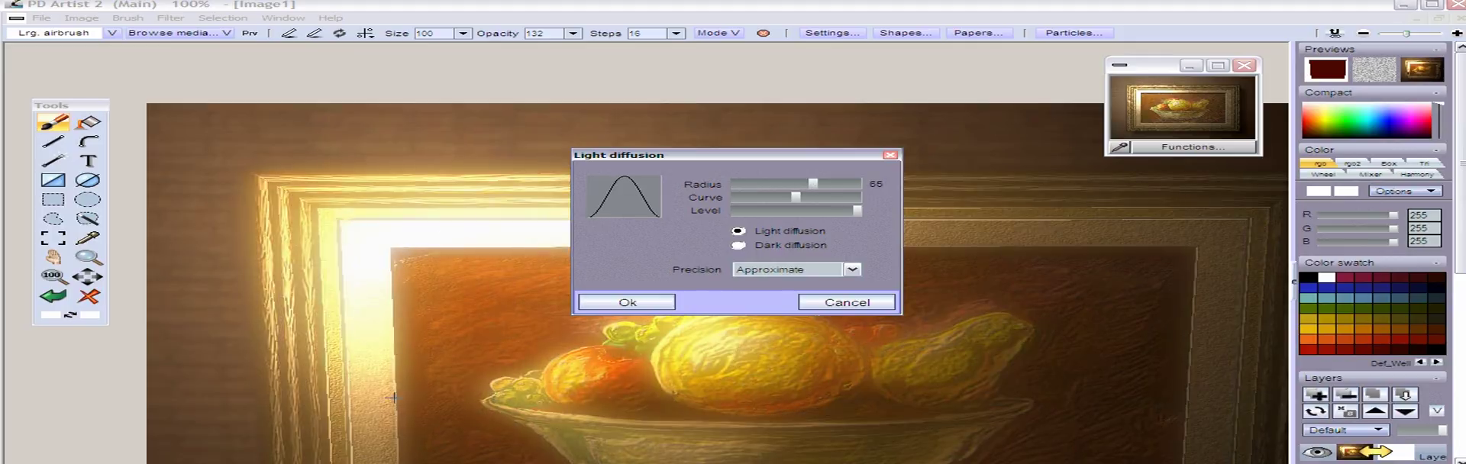
Preview Dark diffusion on the painting with the filter window moved off the fruit and the radius raised to 77
left_click(738, 245)
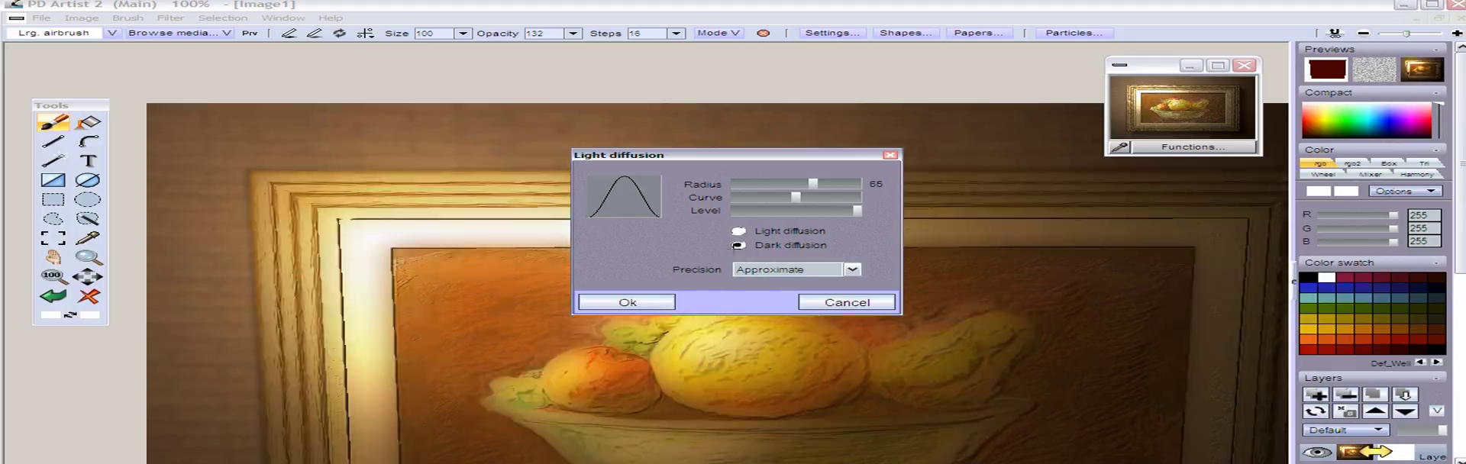
left_click_drag(710, 155, 335, 123)
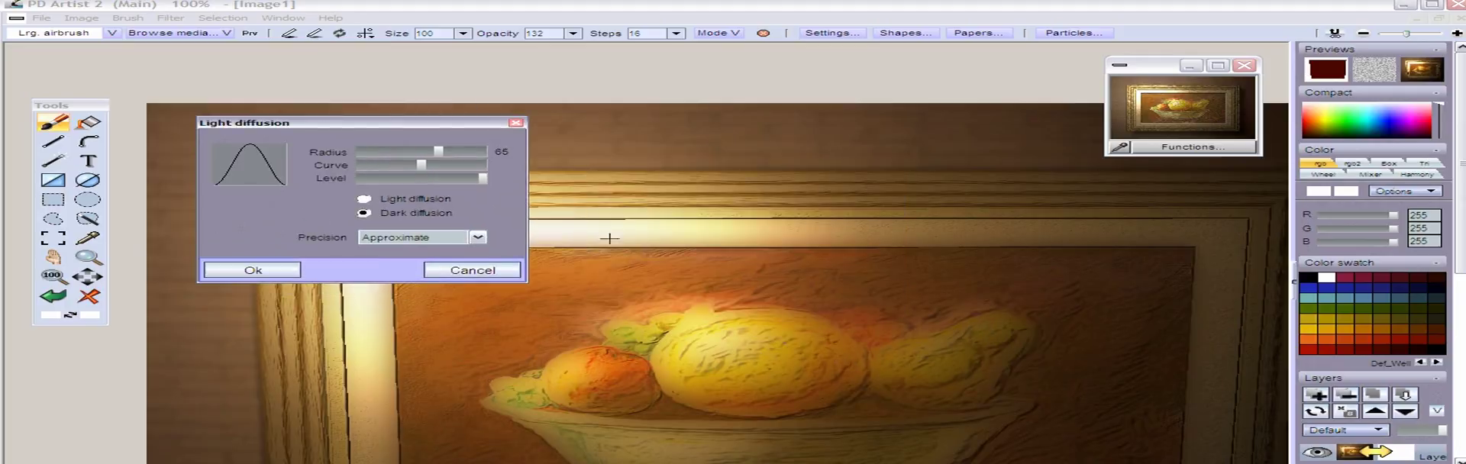
mouse_move(450, 152)
left_mouse_down()
mouse_move(476, 150)
mouse_move(406, 152)
mouse_move(455, 151)
left_mouse_up()
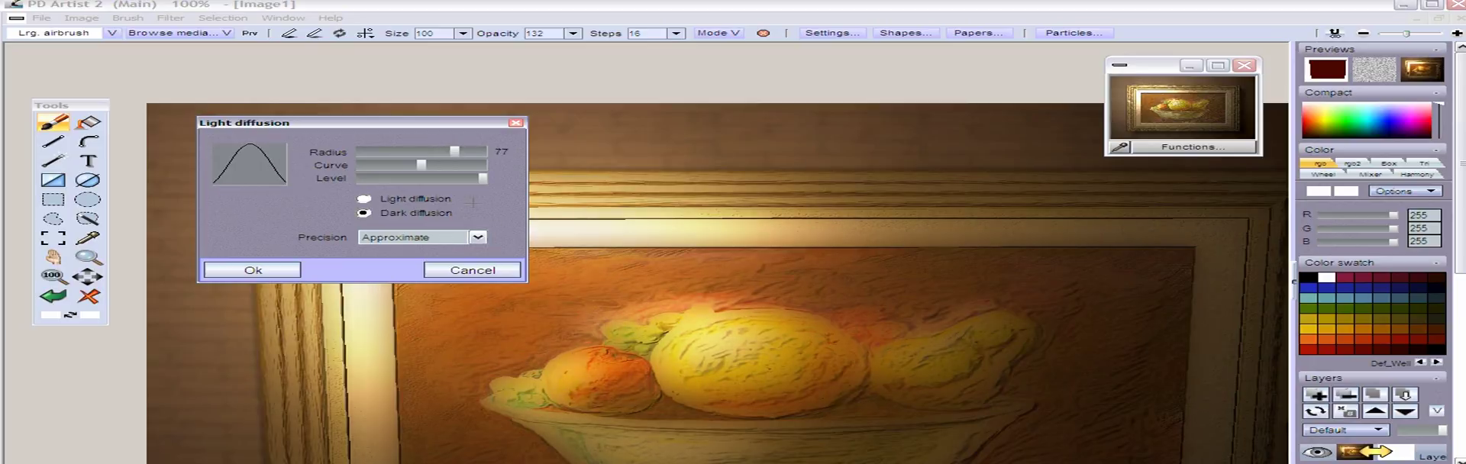
Switch back to Light diffusion, set the precision to Precise, reduce the radius, and apply the filter
left_click(365, 199)
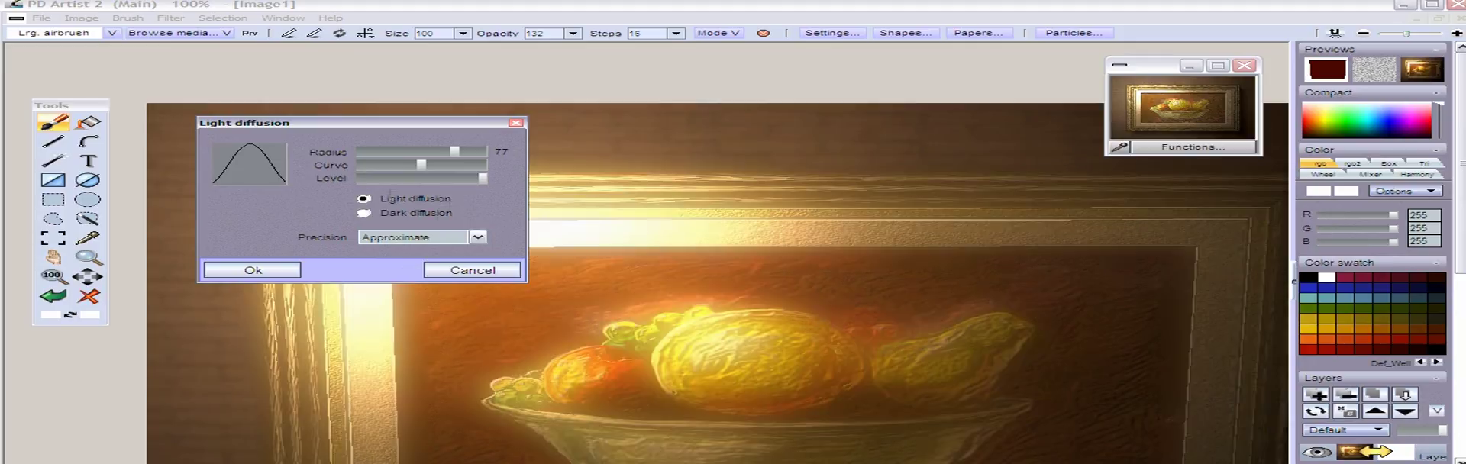
left_click(478, 237)
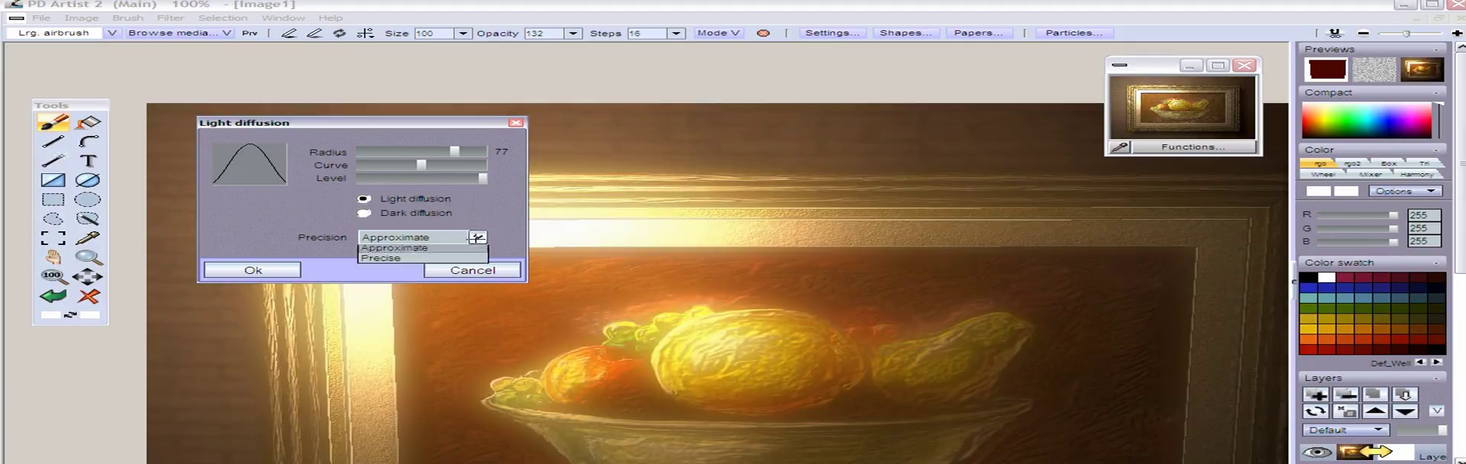
left_click(420, 261)
left_click_drag(455, 152, 436, 152)
left_click(277, 272)
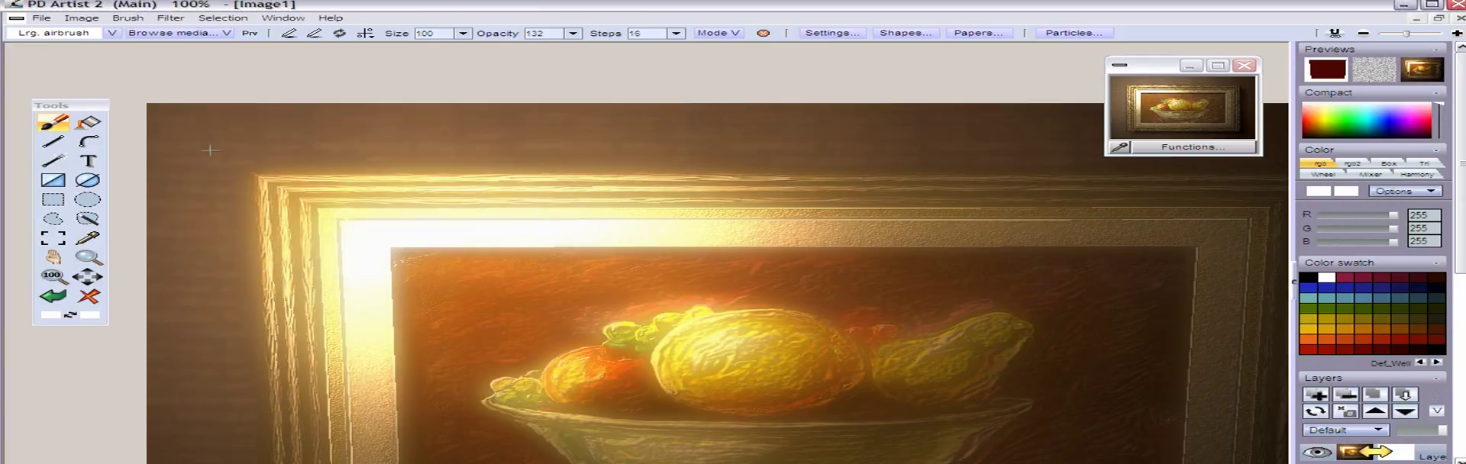
Expand the painting's dynamic range and view the whole image
left_click(82, 18)
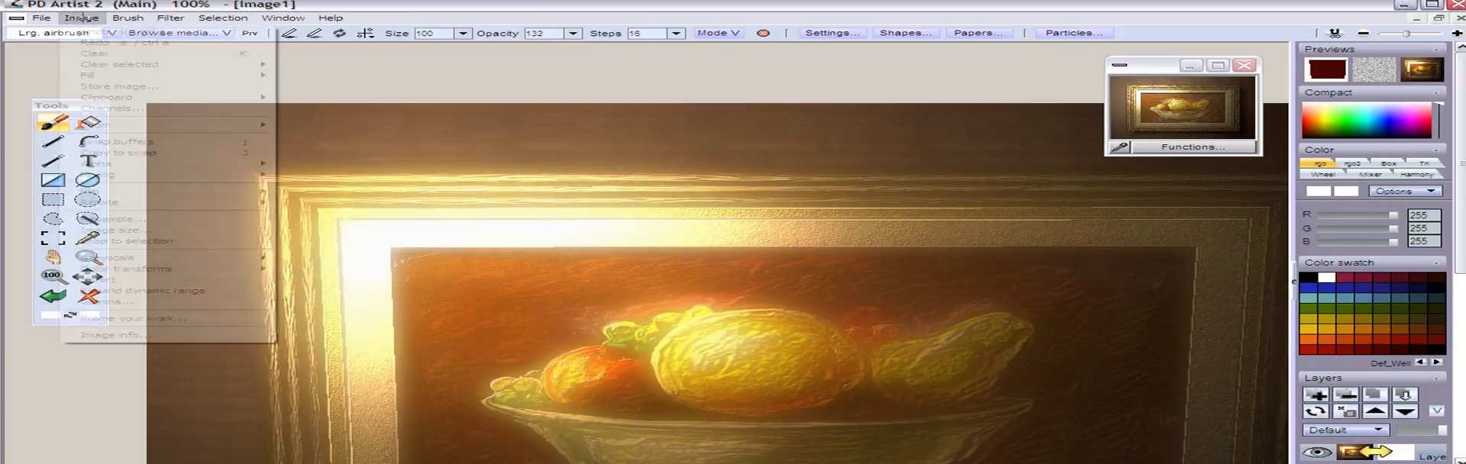
left_click(167, 291)
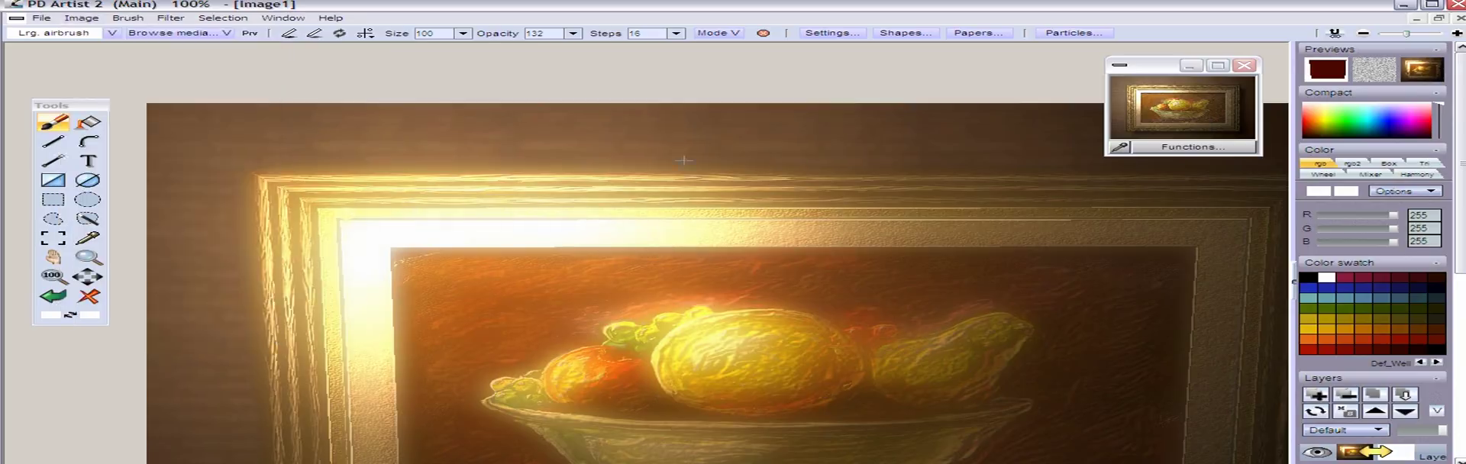
scroll(455, 95, "down", 4)
scroll(455, 95, "up", 1)
left_click_drag(561, 251, 556, 224)
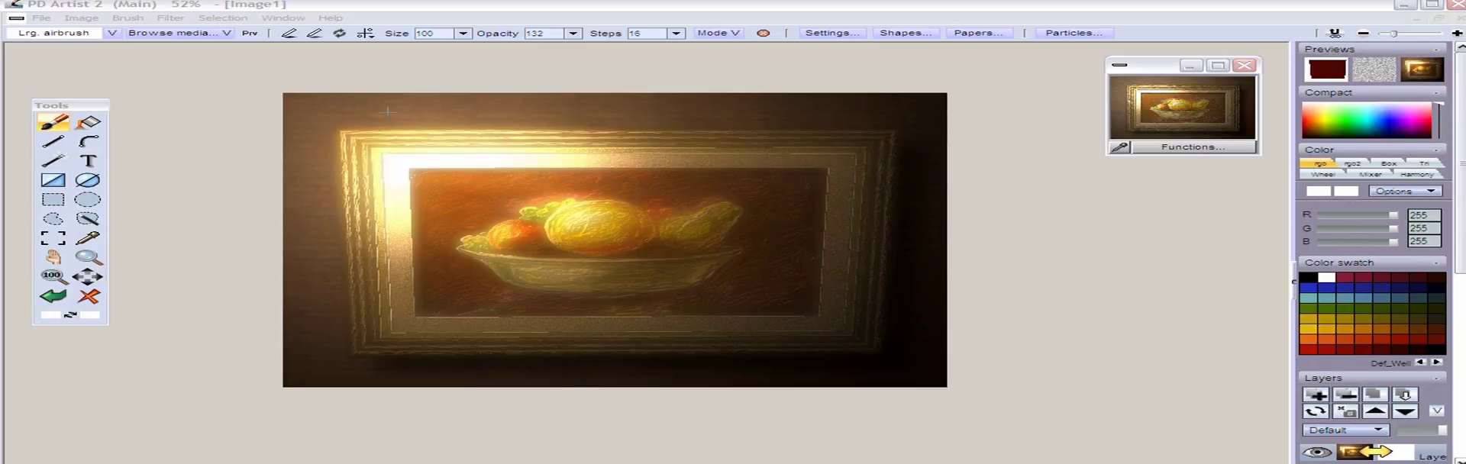
Preview the 3d perspective filter on the painting with Repeating on, rotating slightly about Y and shifting Texture U and V
left_click(163, 18)
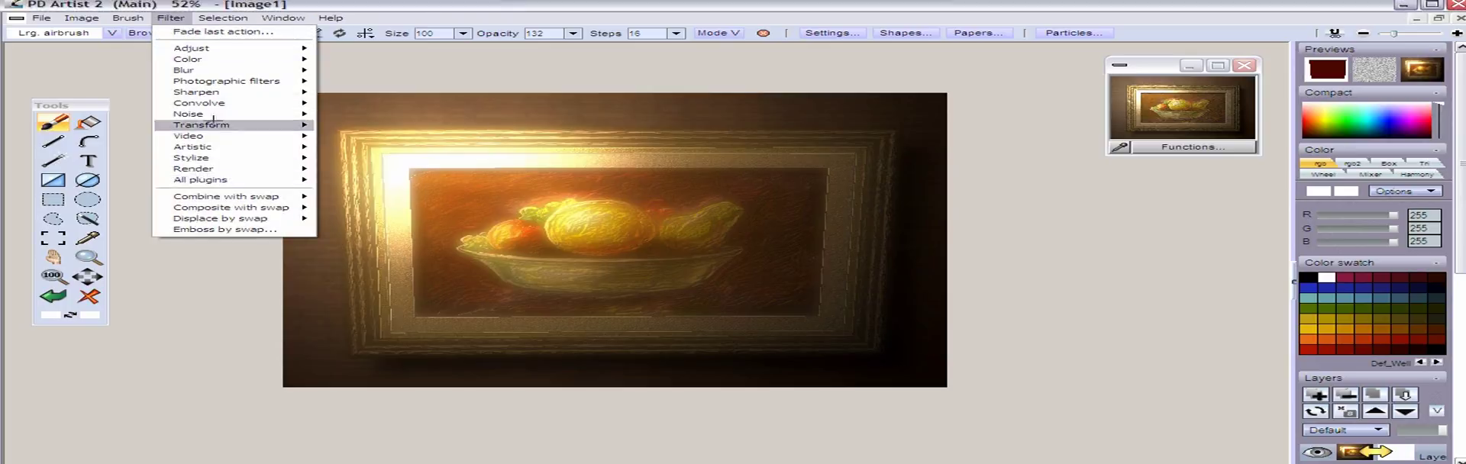
mouse_move(215, 121)
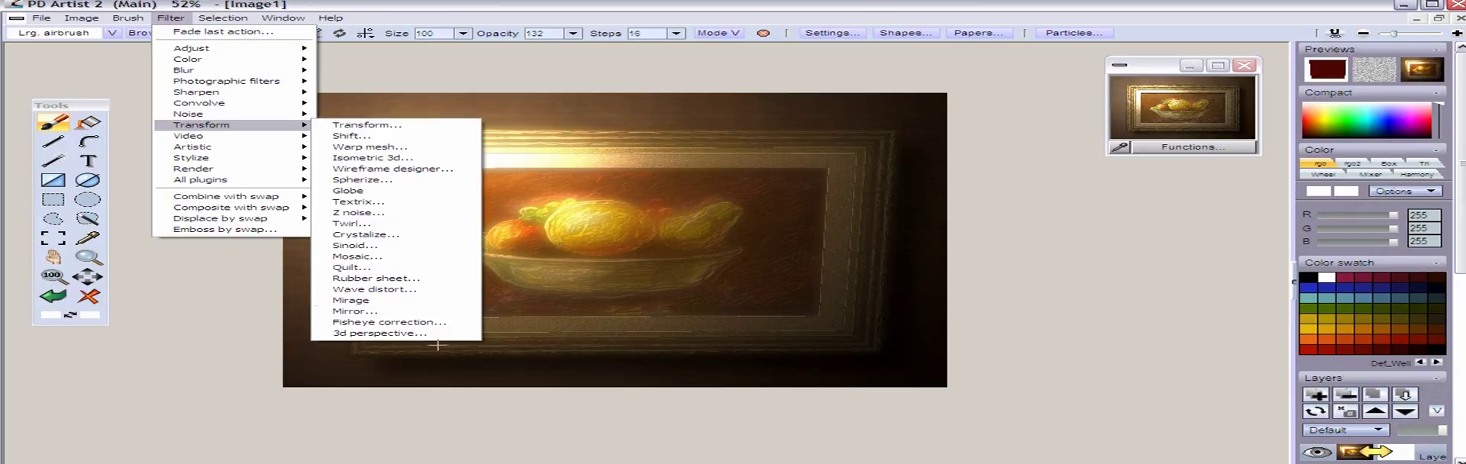
left_click(418, 334)
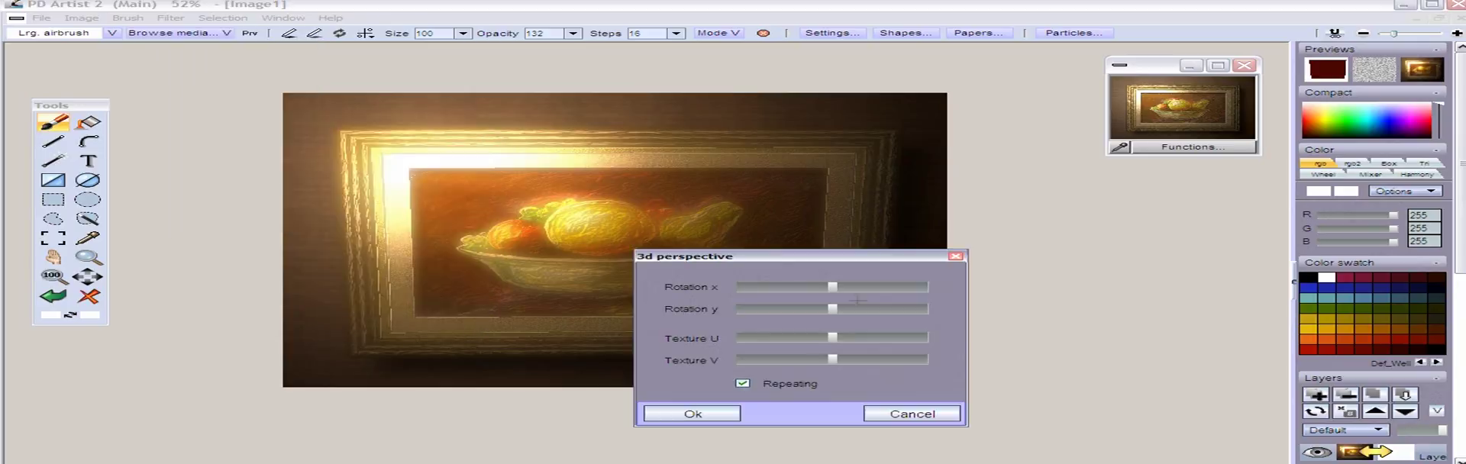
left_click_drag(843, 265, 1134, 258)
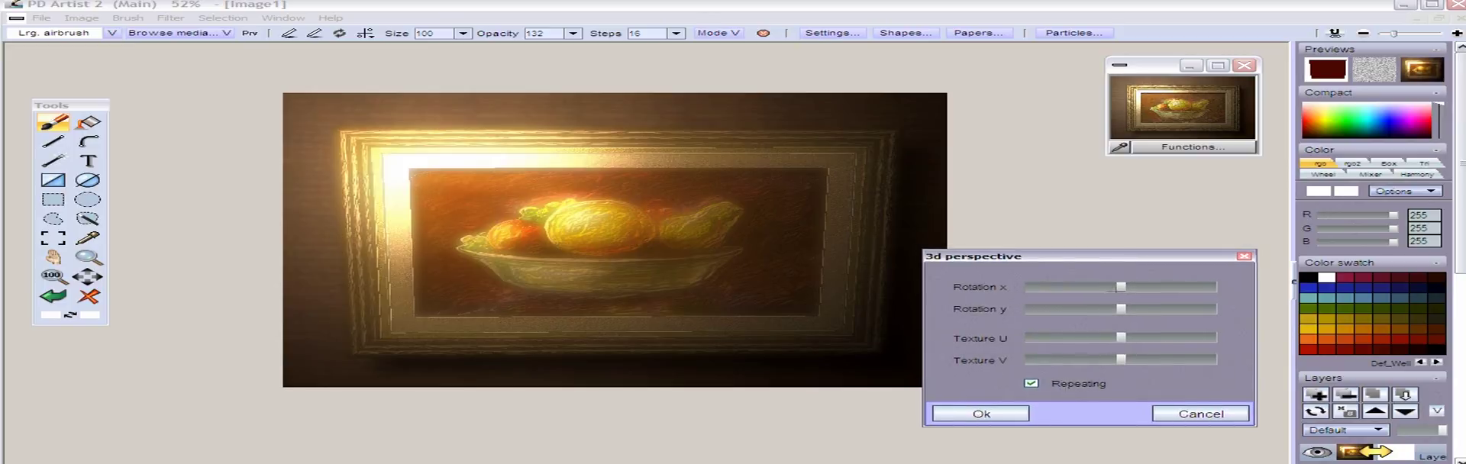
mouse_move(1121, 286)
left_mouse_down()
mouse_move(1134, 286)
mouse_move(1110, 285)
mouse_move(1122, 286)
mouse_move(1111, 308)
mouse_move(1132, 308)
left_mouse_up()
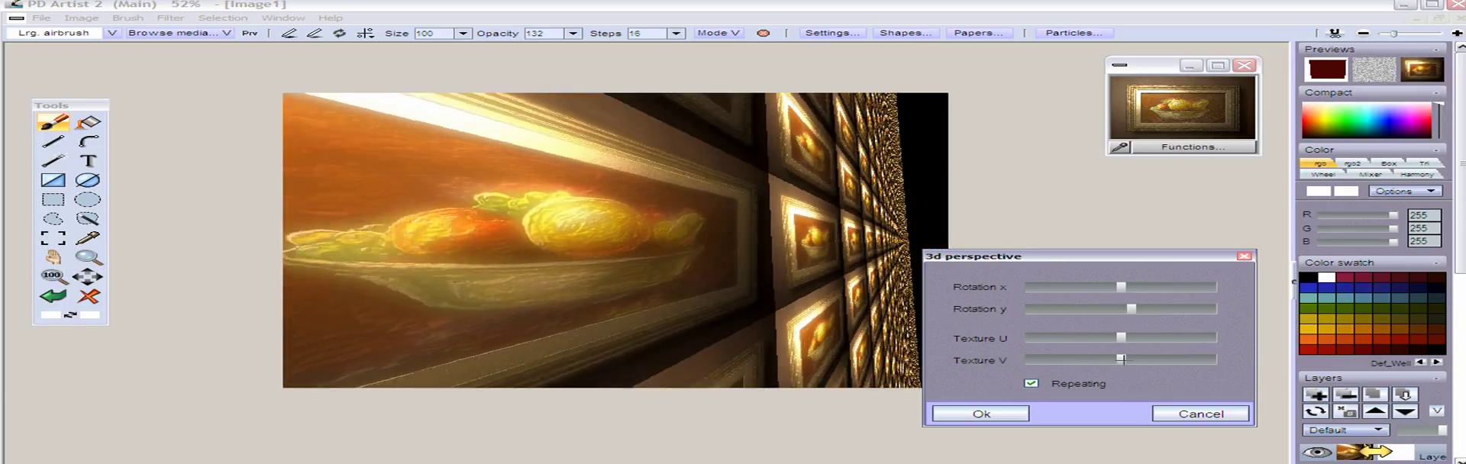
left_click_drag(1123, 359, 1186, 337)
left_click_drag(1132, 310, 1130, 309)
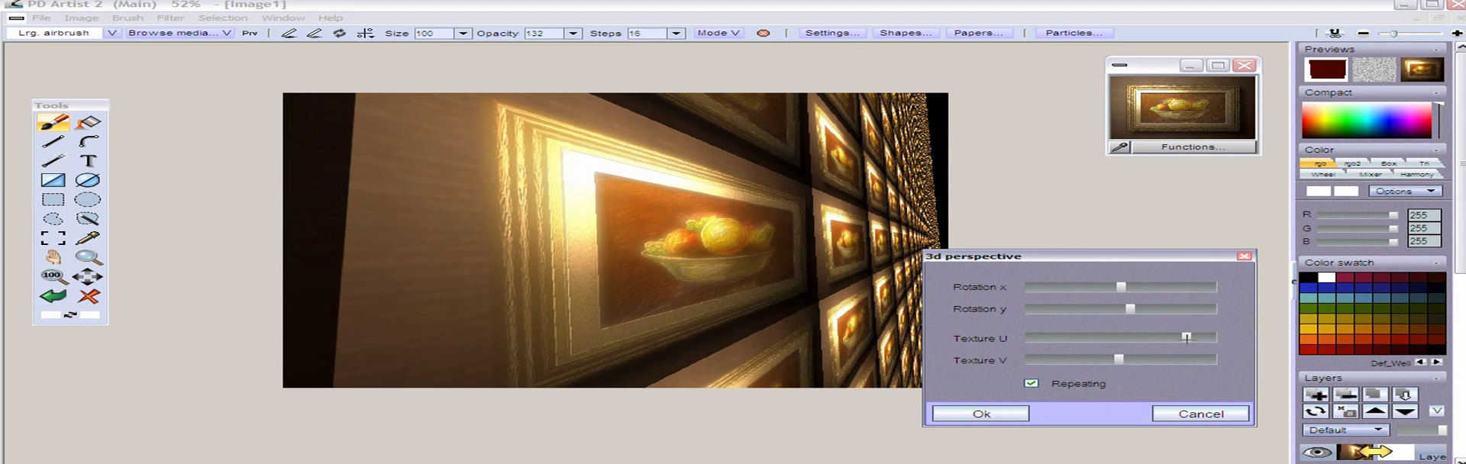
left_click_drag(1186, 337, 1217, 329)
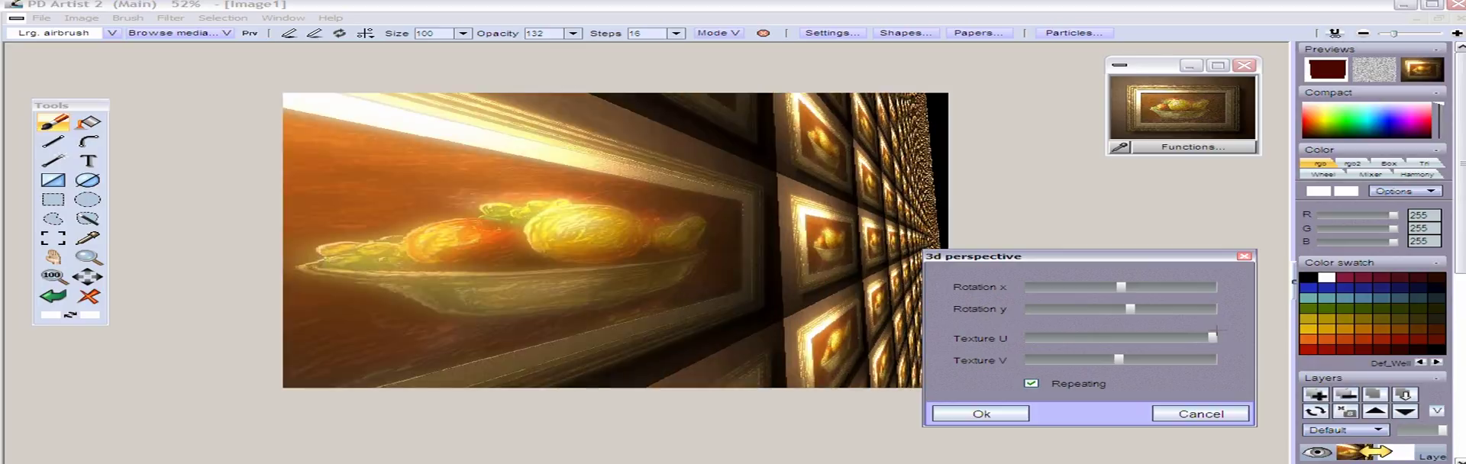
Turn off Repeating, reduce the Y rotation to a slight tilt, recentre the painting with Texture U and V, and apply the perspective
mouse_move(1212, 337)
left_mouse_down()
mouse_move(1073, 337)
mouse_move(1087, 337)
left_mouse_up()
left_click(1031, 384)
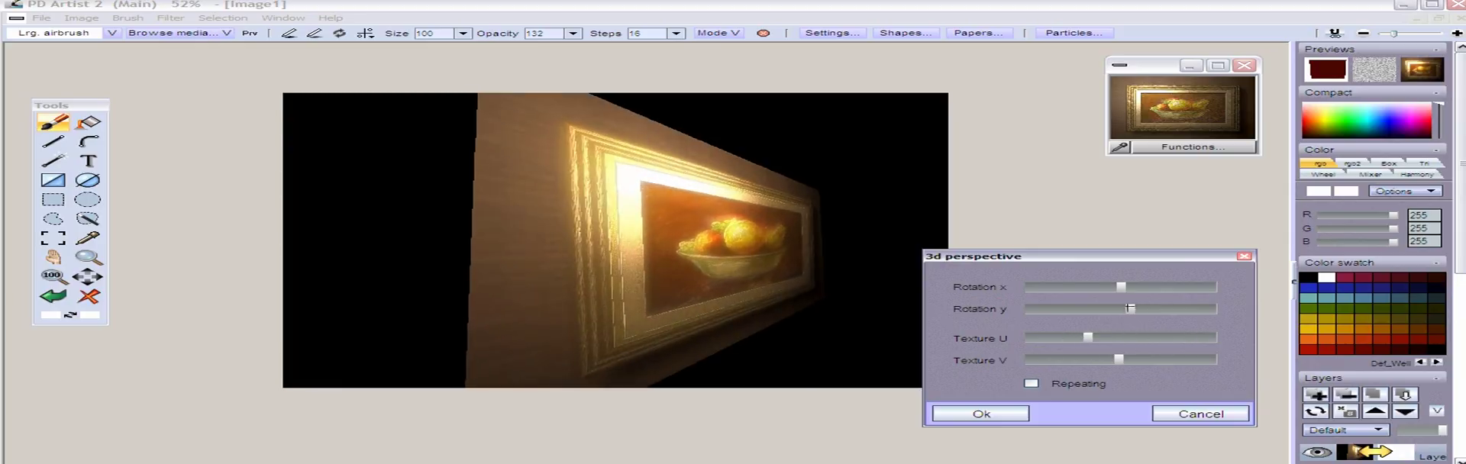
left_click_drag(1131, 308, 1122, 309)
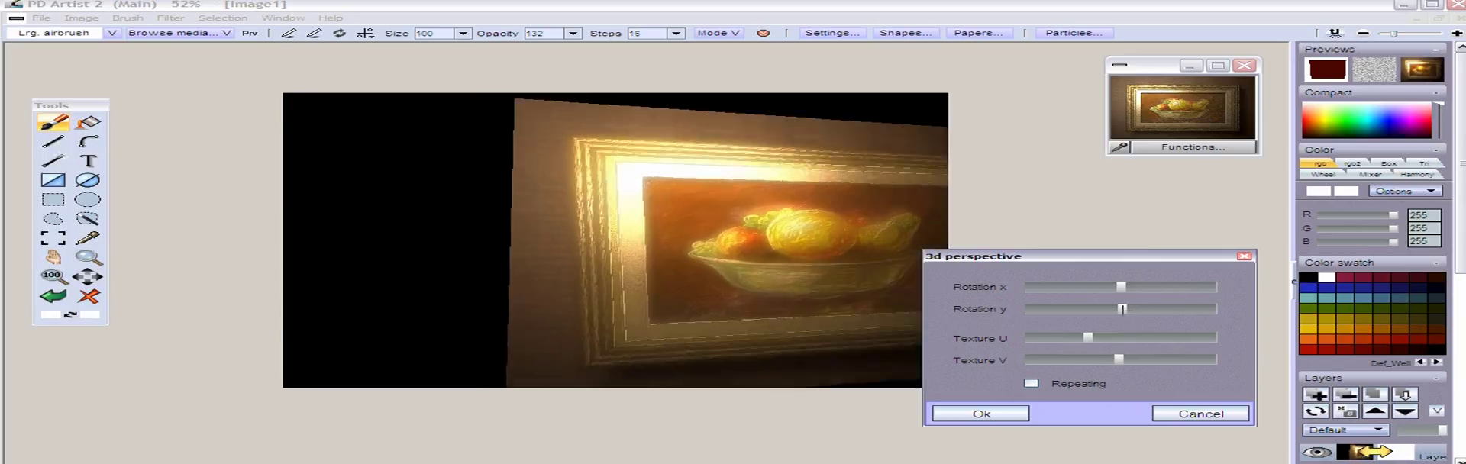
mouse_move(1087, 337)
left_mouse_down()
mouse_move(1113, 335)
mouse_move(1126, 358)
left_mouse_up()
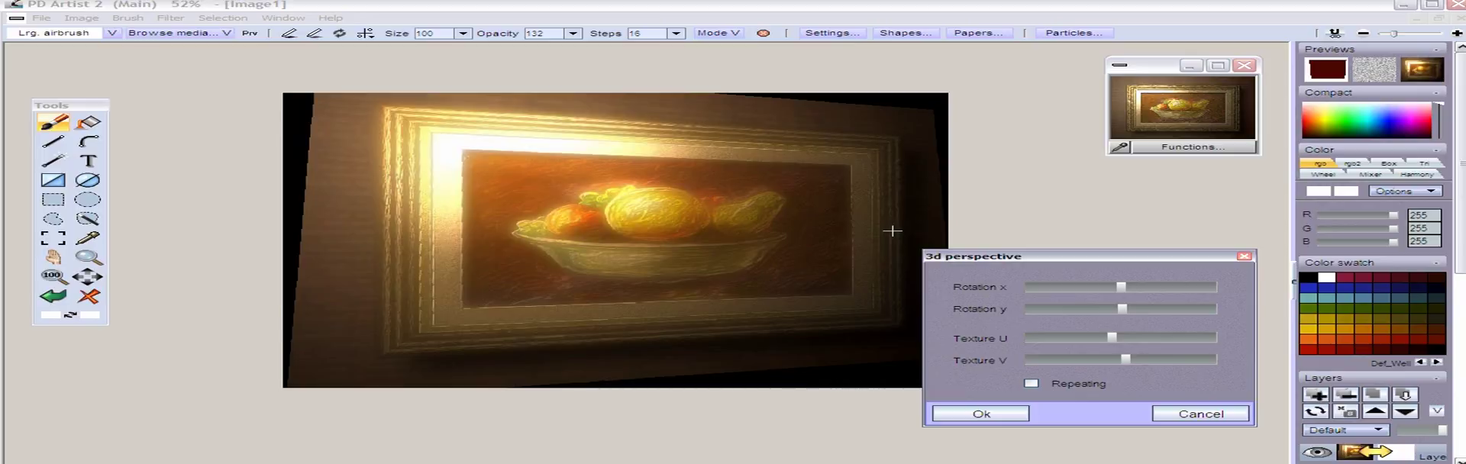
left_click(1016, 414)
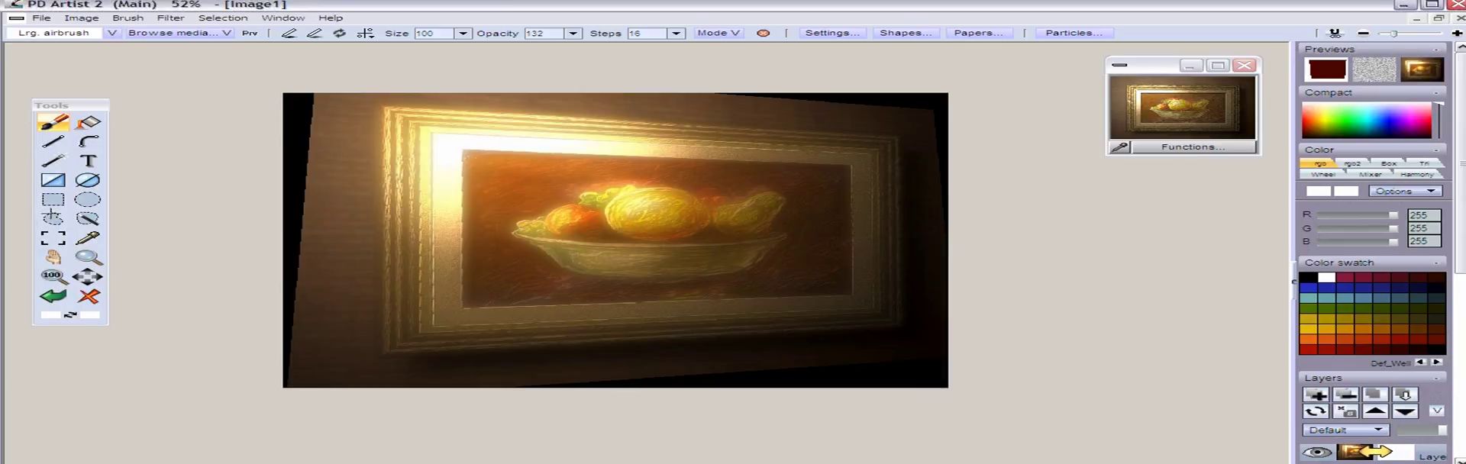
Select a rectangle around the tilted frame that leaves out most of the black edges, and crop the image to it
left_click(52, 200)
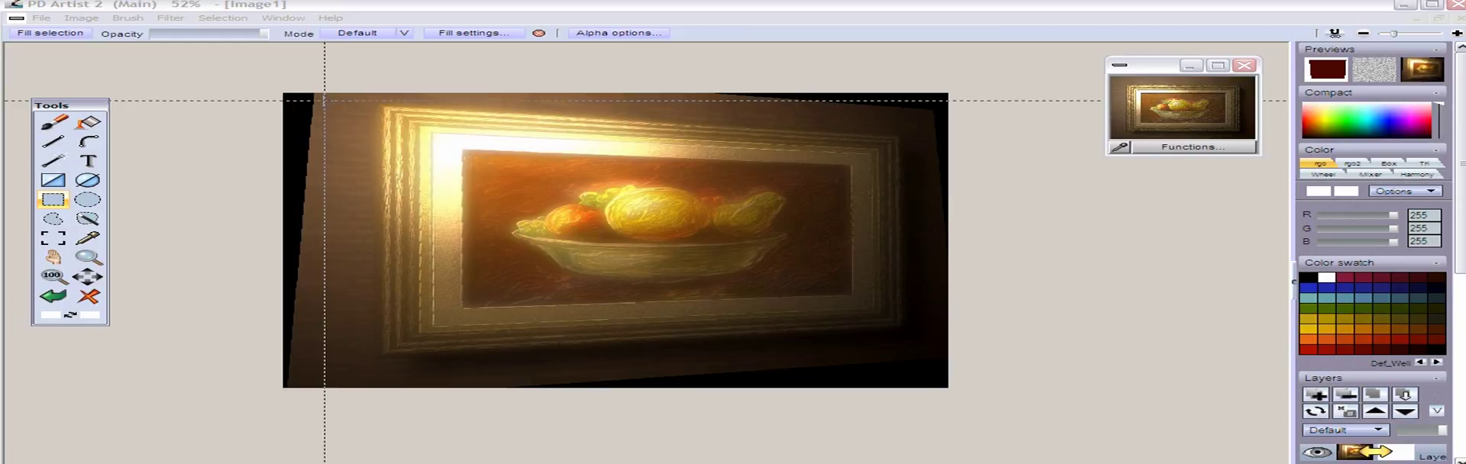
left_click_drag(319, 100, 927, 363)
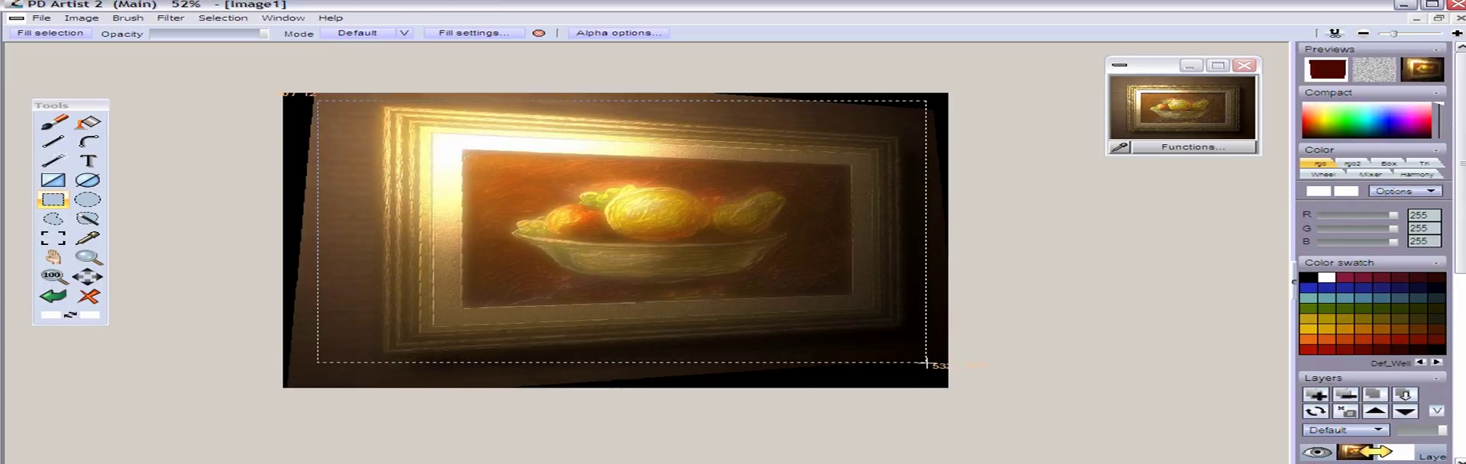
left_click(81, 18)
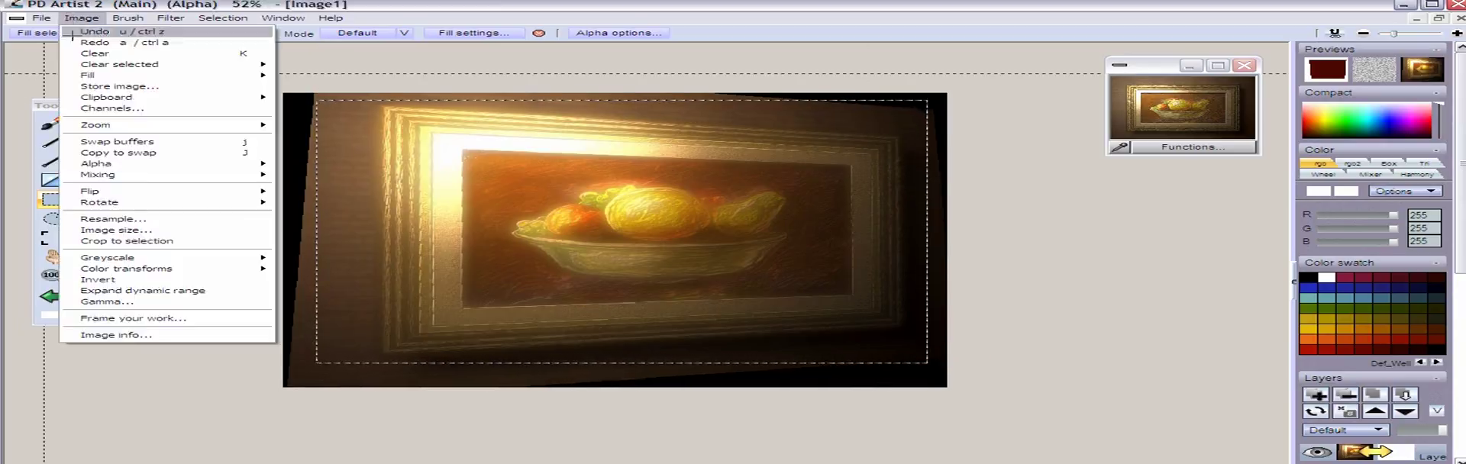
left_click(158, 241)
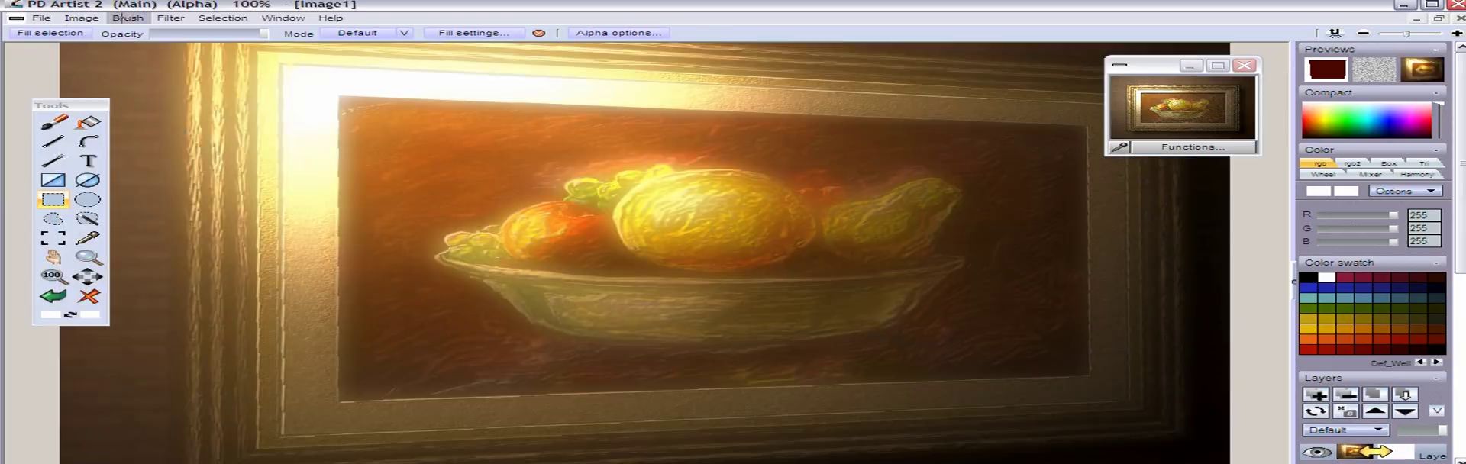
Resize the cropped image to a width of 800 with its proportions constrained, using Bi-cubic+ scaling
left_click(80, 17)
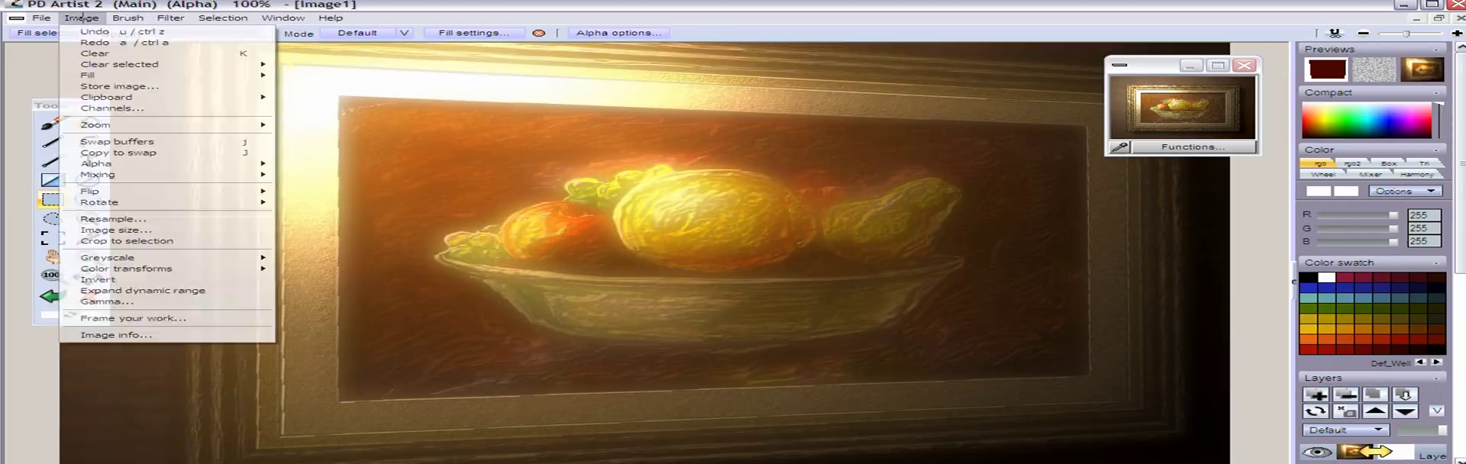
left_click(130, 230)
left_click(702, 333)
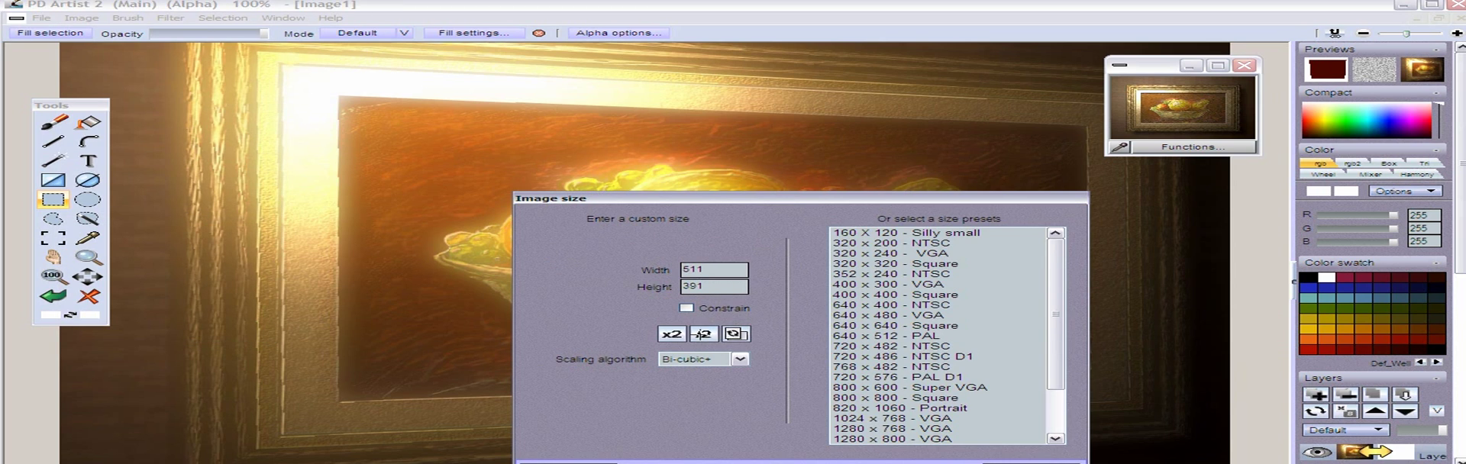
left_click(687, 308)
left_click(686, 308)
key("Delete")
key("Delete")
key("Delete")
type("800")
key("Return")
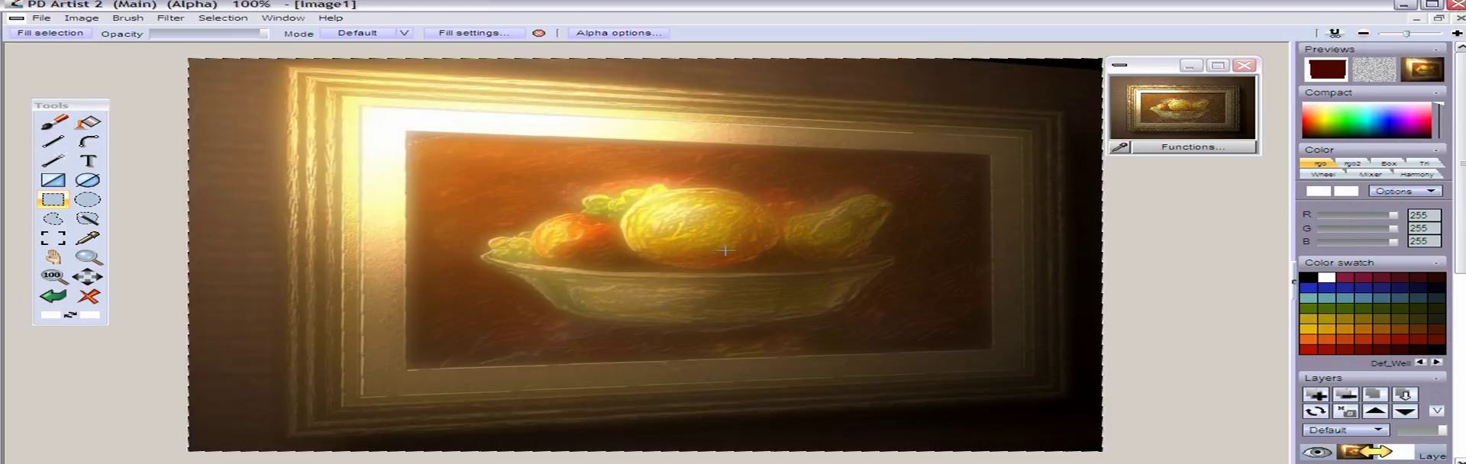
Clear the alpha selection and store the tilted image, placing its thumbnail window below the first stored image
left_click(223, 18)
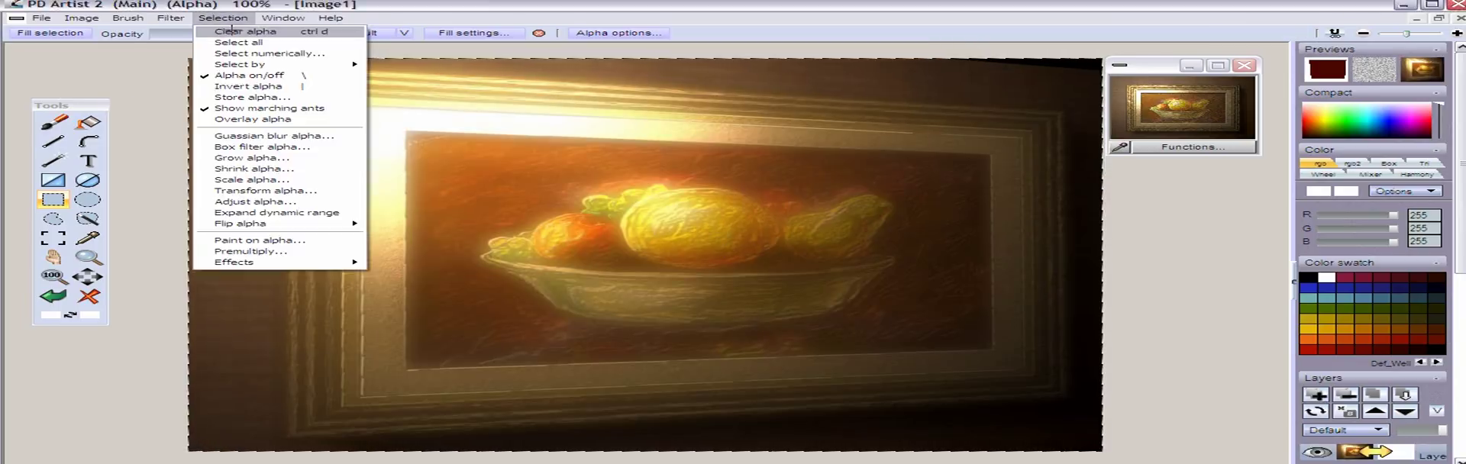
left_click(232, 31)
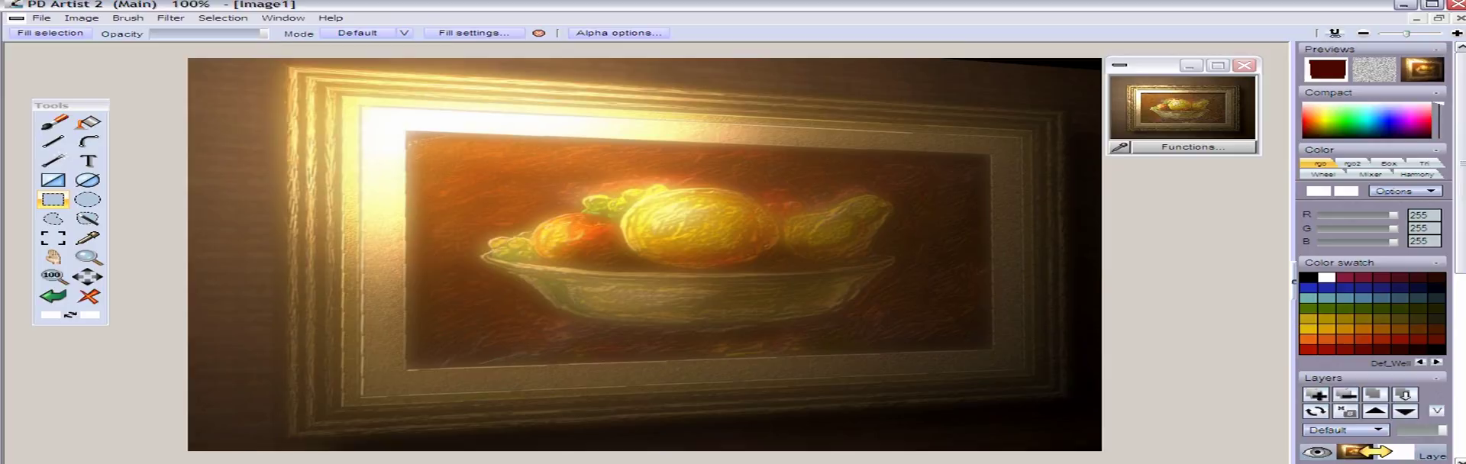
left_click(81, 18)
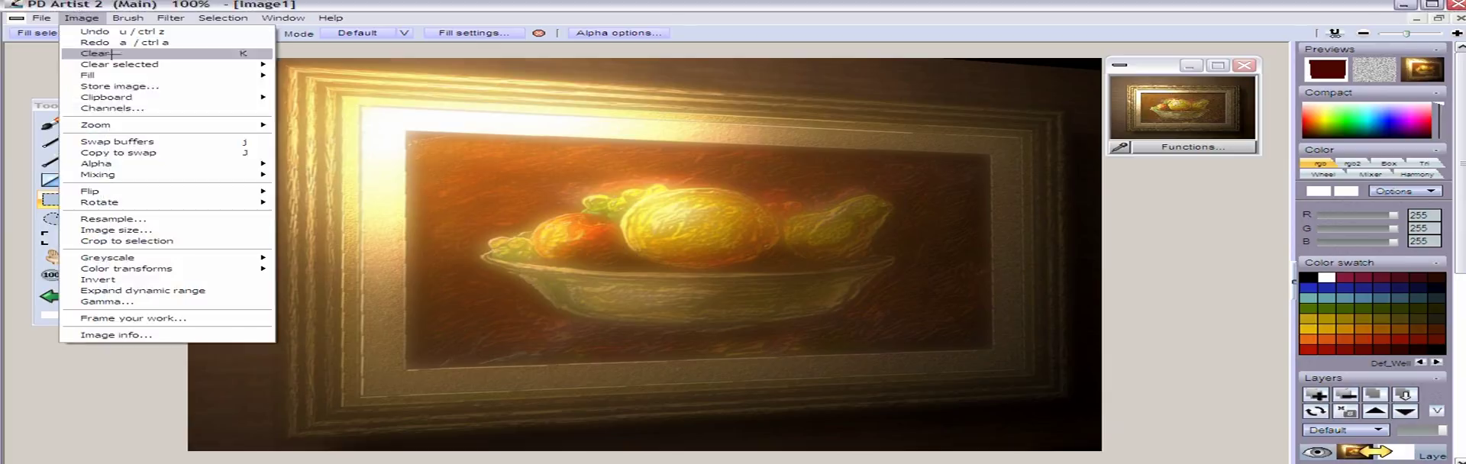
left_click(156, 86)
left_click_drag(237, 142, 1180, 180)
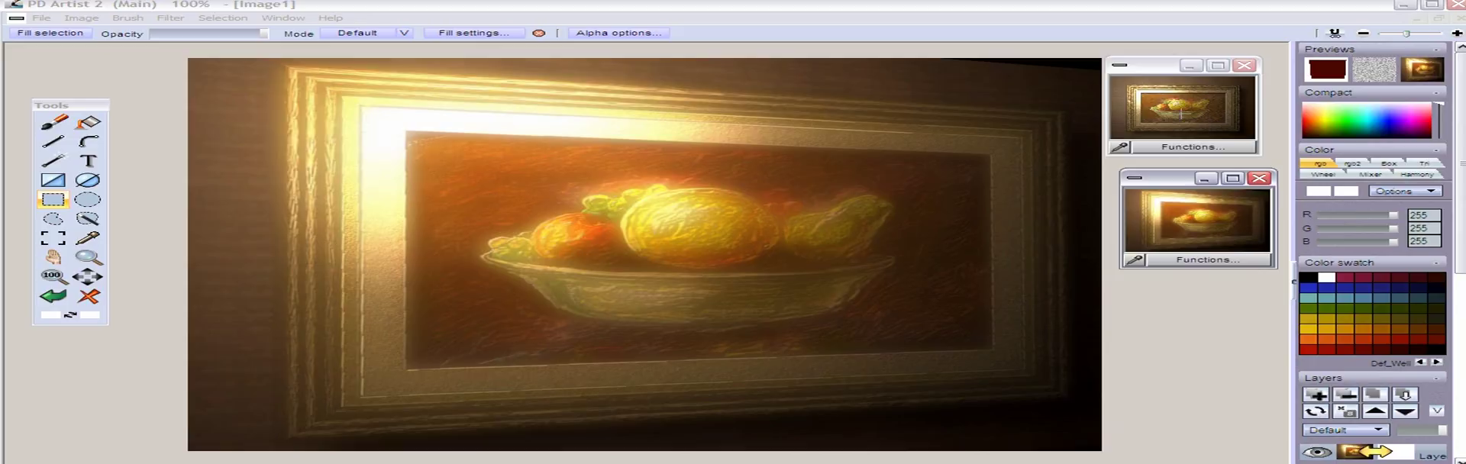
Paste the first stored image, the untilted framed painting, onto the canvas scaled to the buffer
left_click(1181, 113)
left_click(1211, 205)
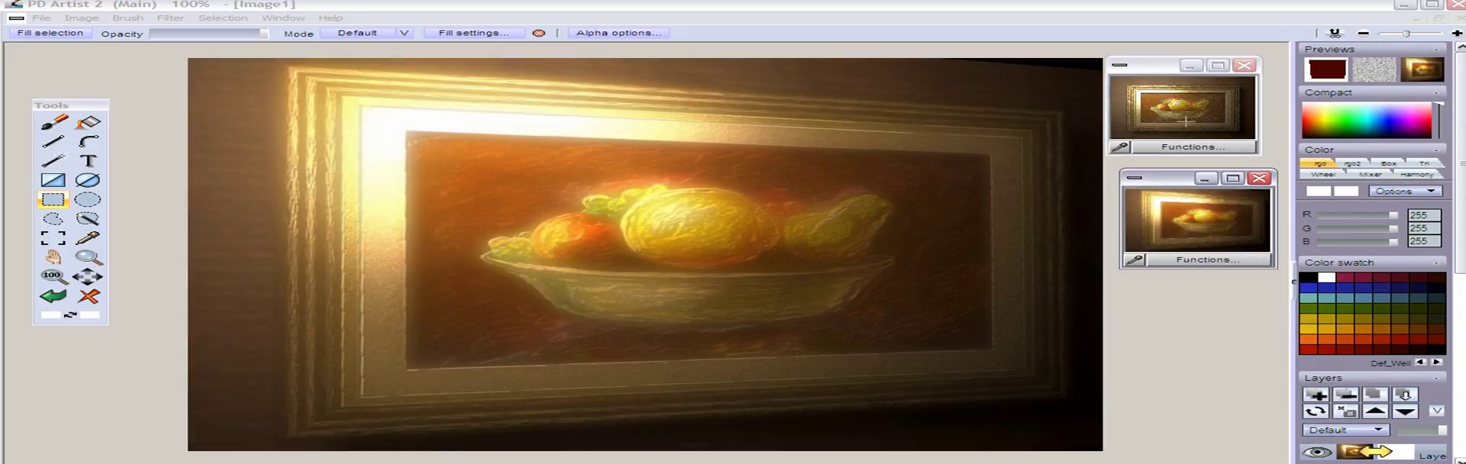
left_click(1181, 146)
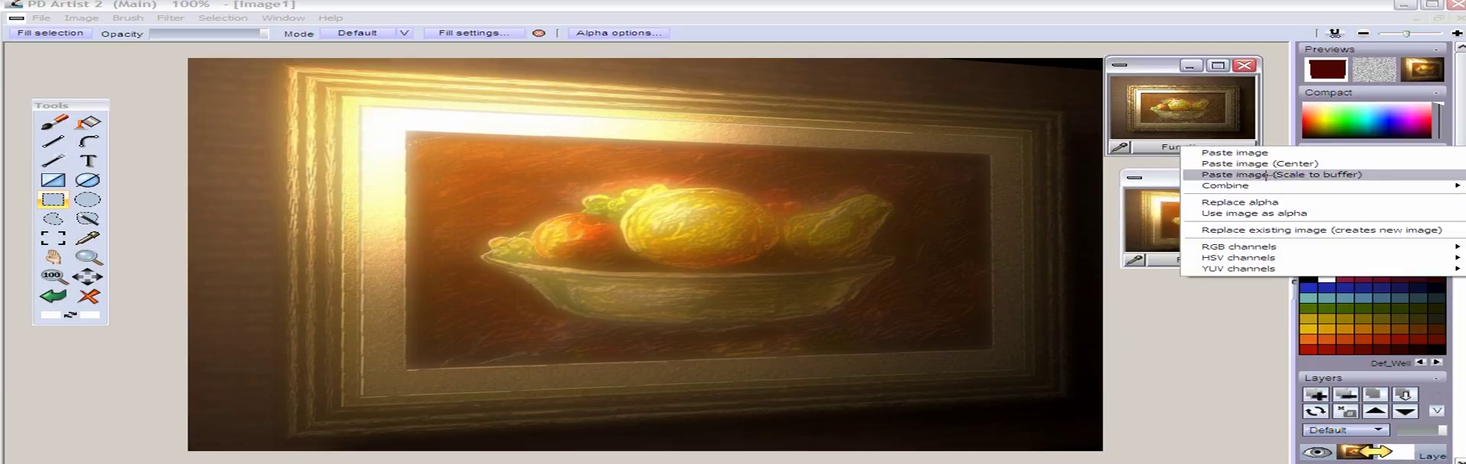
left_click(1266, 175)
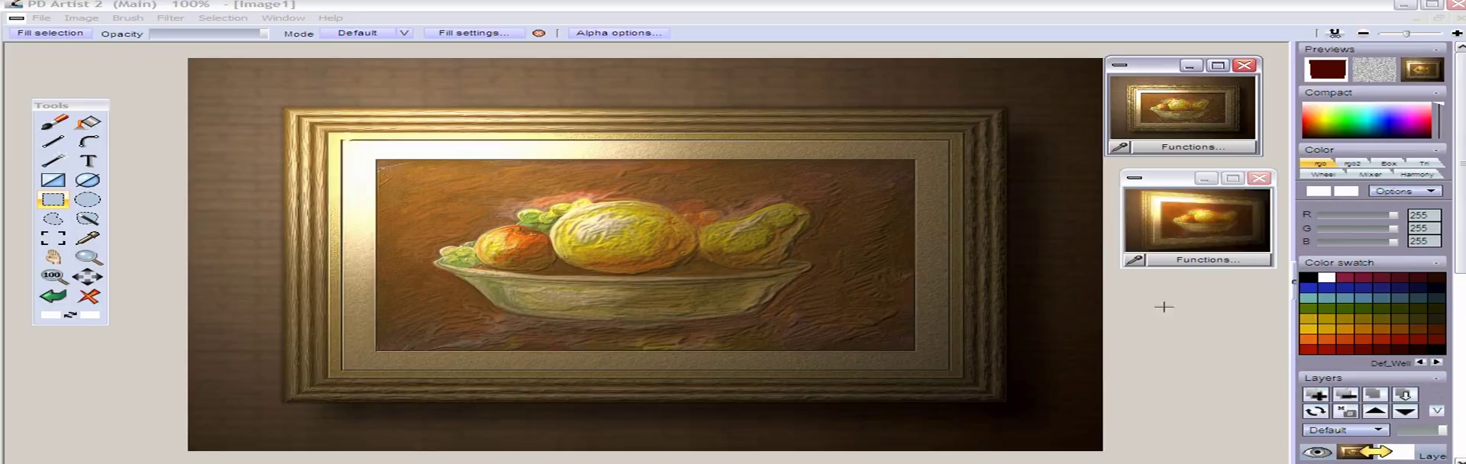